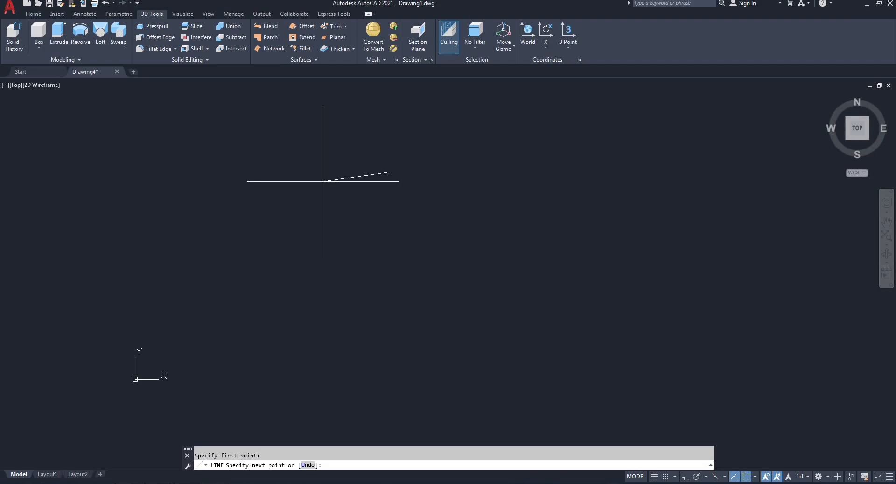
With Ortho on, draw connected lines 5 units left, 5 down, 5 left and 5 down, ending with a long horizontal base line going right.
key("F8")
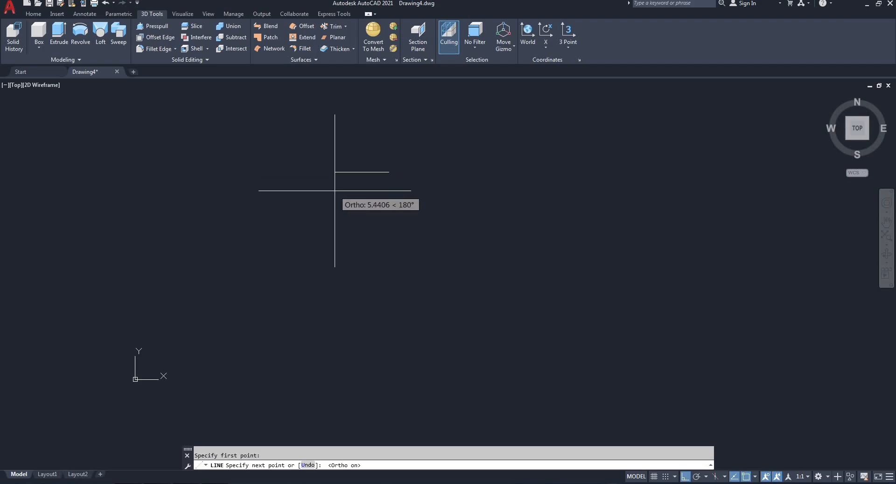
type("5")
key("Return")
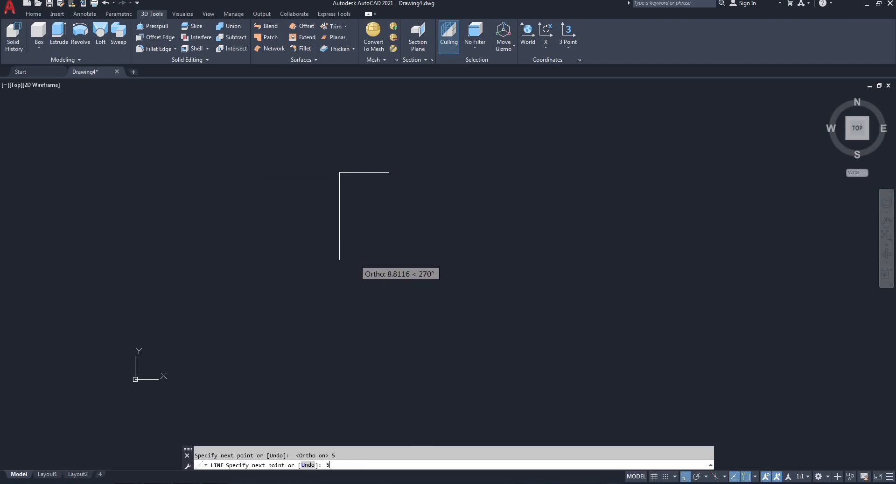
key("Return")
key("Return")
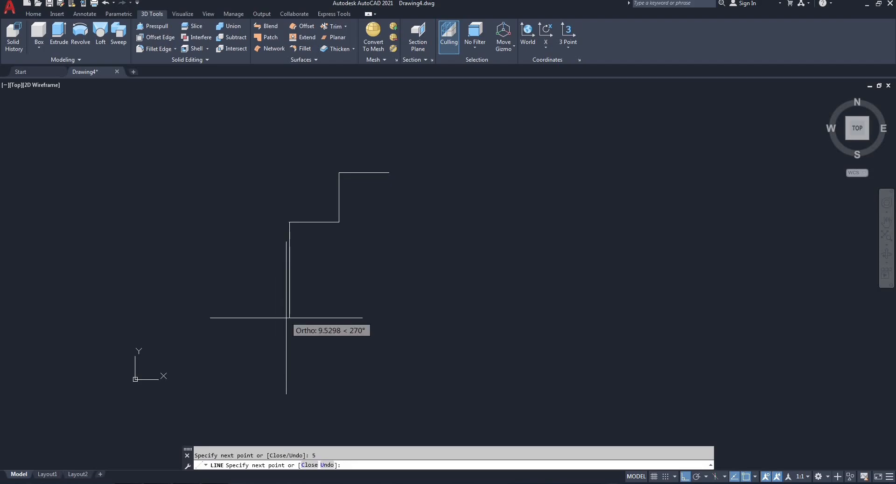
key("Return")
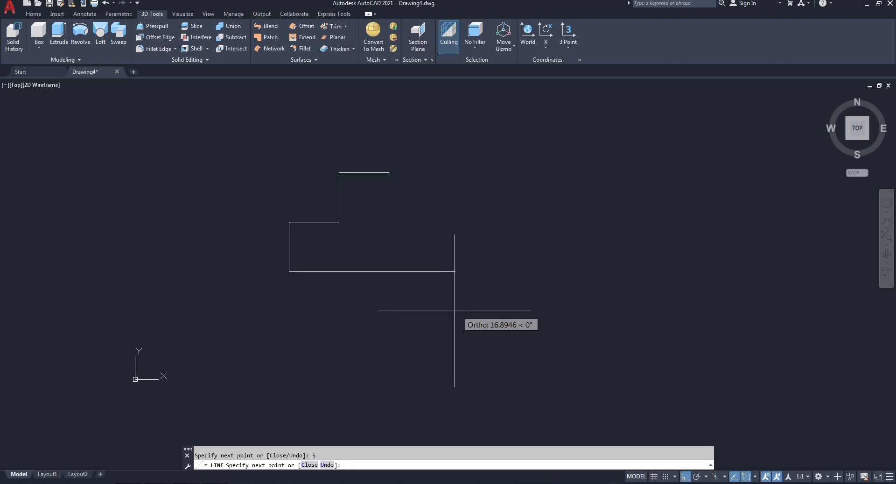
right_click(451, 271)
left_click(472, 280)
Draw a vertical line from the open right end of the profile's upper edge straight down to the base line.
key("Return")
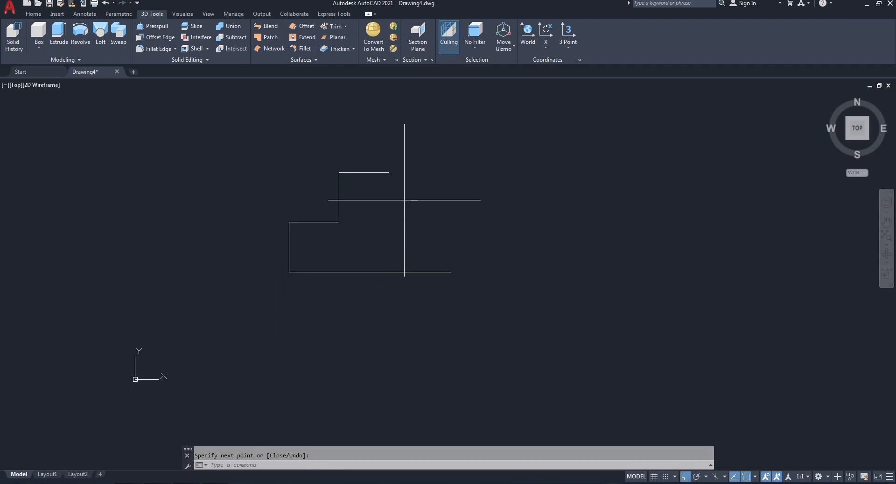
left_click(389, 172)
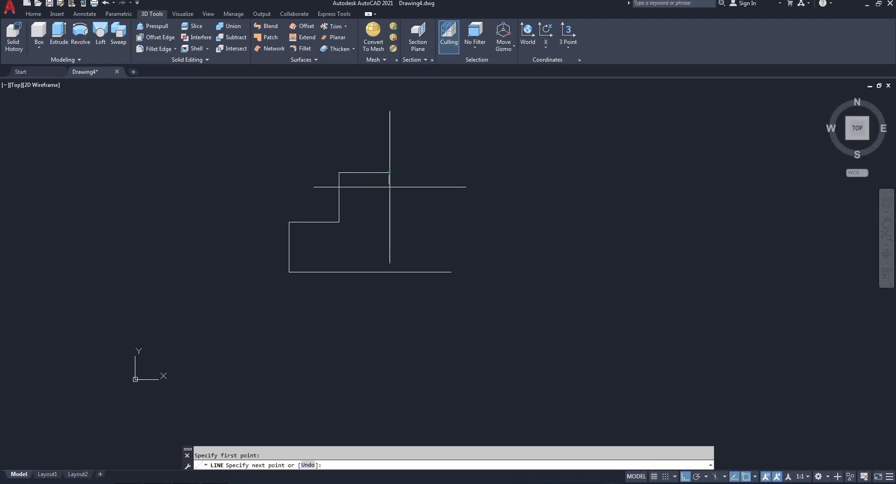
left_click(389, 271)
right_click(435, 226)
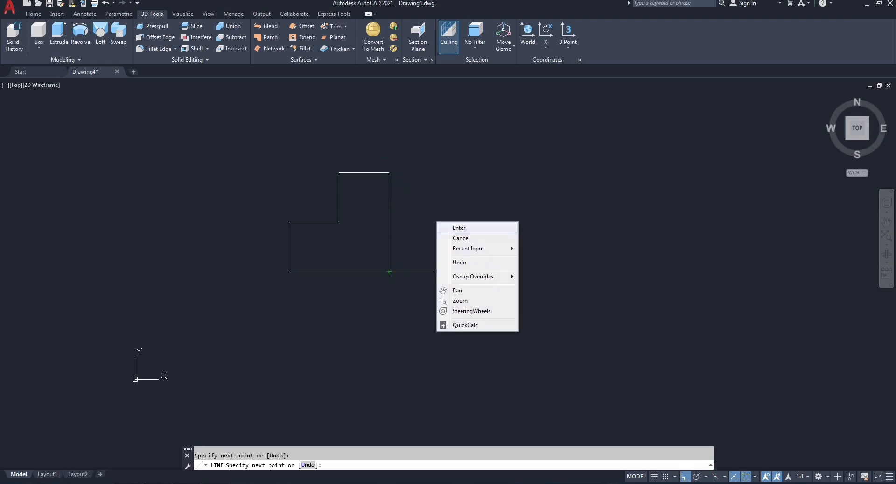
left_click(448, 230)
Trim the part of the base line that overhangs the right vertical line.
type("tr")
key("Return")
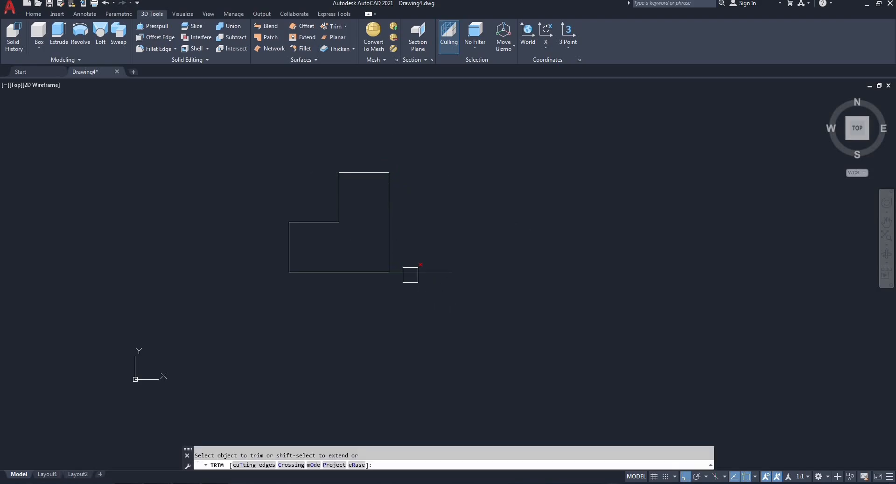
right_click(417, 255)
left_click(423, 260)
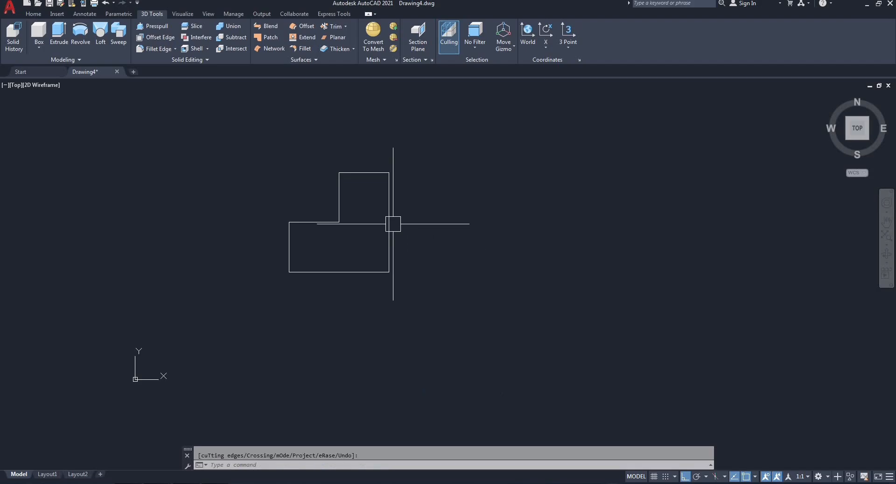
Draw a diagonal line from the profile's upper right corner to the midpoint of the base line.
type("l")
key("Return")
left_click(387, 176)
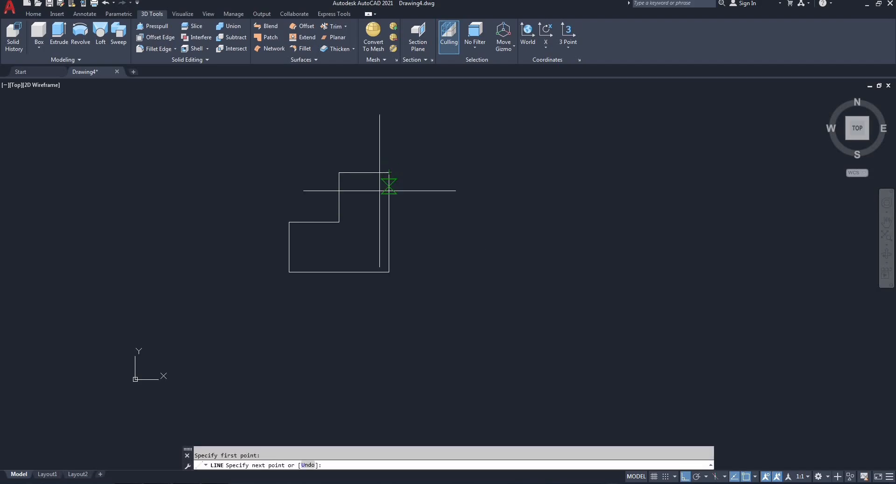
left_click(339, 271)
right_click(491, 208)
left_click(505, 210)
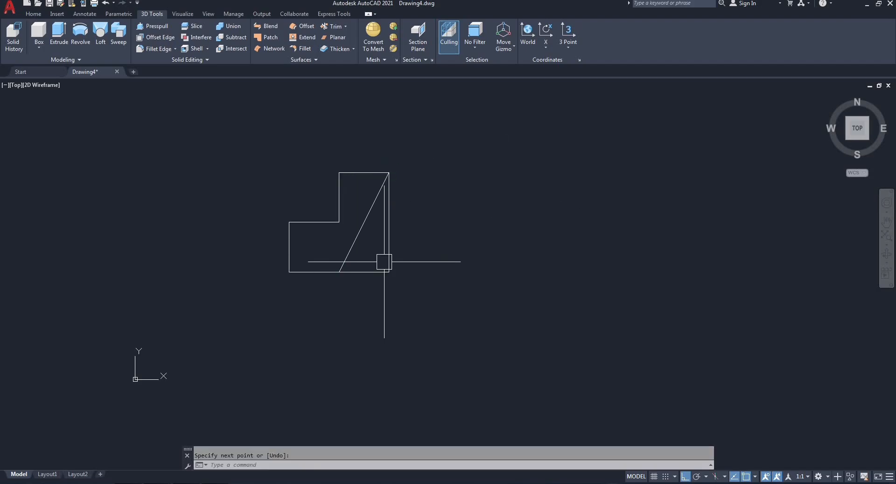
Trim away the right vertical line and the half of the base line outside the diagonal.
type("tr")
key("Return")
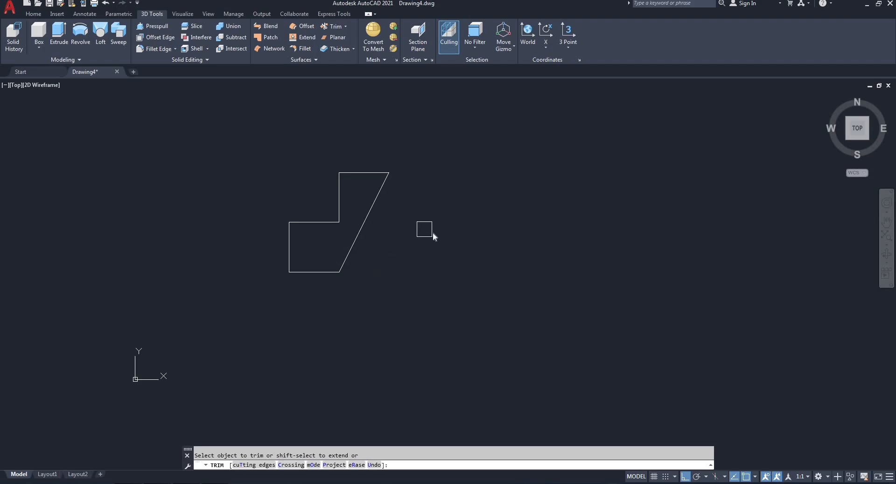
right_click(424, 229)
left_click(437, 235)
Create a polyline boundary from an internal point of the closed profile.
type("bo")
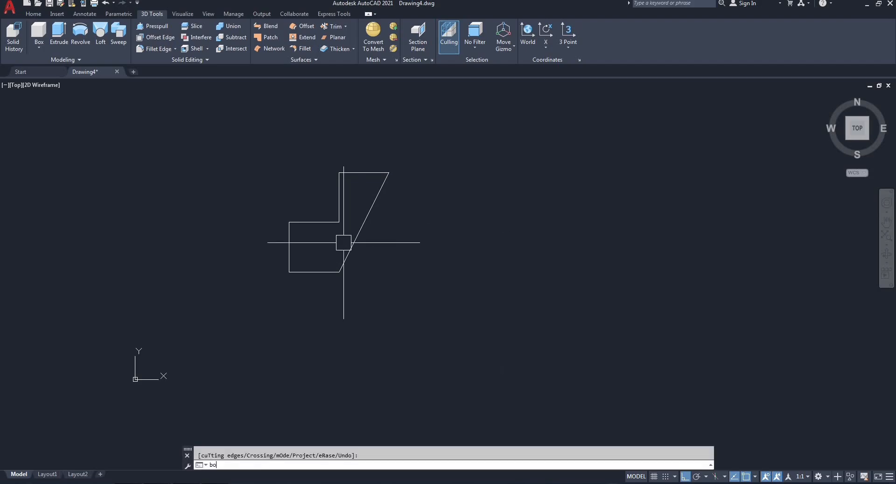
left_click(227, 421)
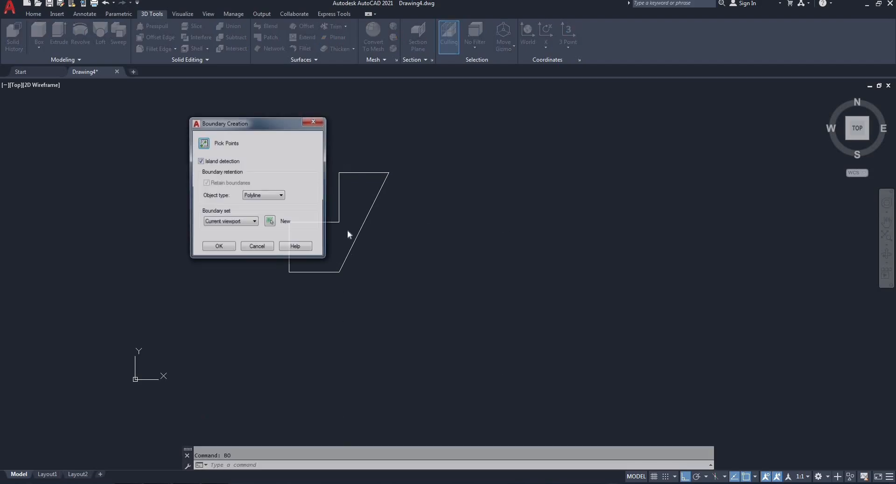
left_click(203, 143)
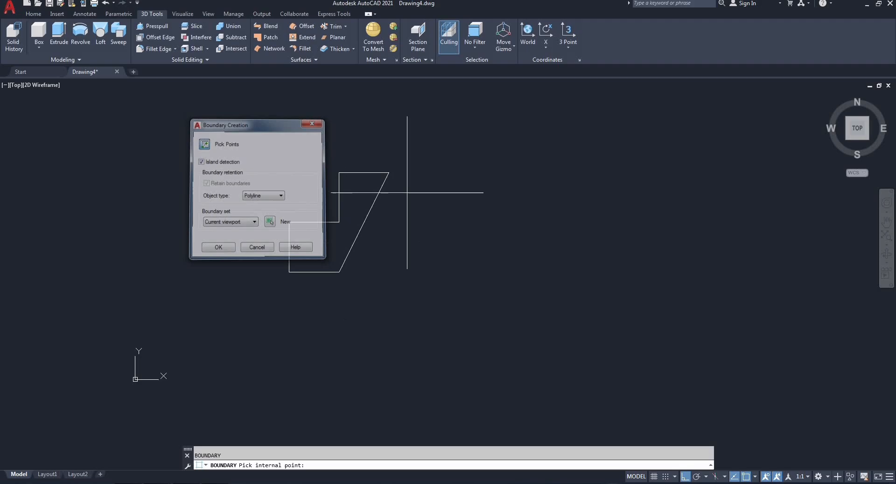
left_click(353, 191)
key("Return")
Move the boundary polyline horizontally to the right, clear of the original lines, using its lower left corner as base point.
left_click(363, 159)
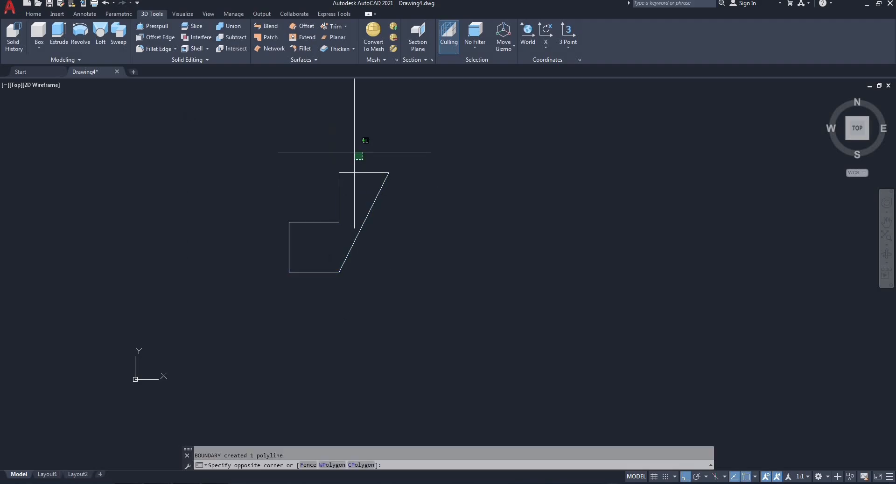
left_click(360, 176)
type("m")
key("Return")
left_click(289, 271)
left_click(517, 271)
Erase all the original profile lines, keeping only the moved polyline.
left_click(410, 99)
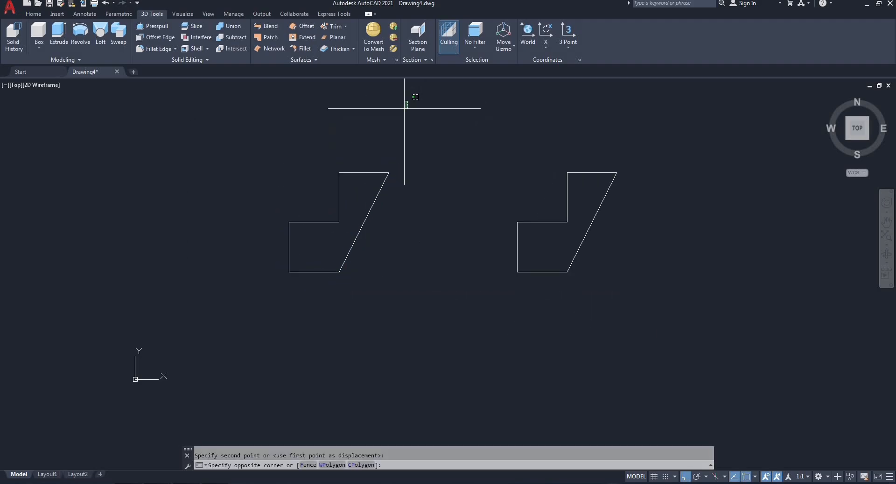
left_click(266, 282)
key("Delete")
Revolve the polyline 360 degrees about a vertical axis through its upper right corner.
middle_click_drag(586, 242, 402, 269)
scroll(430, 251, "up", 2)
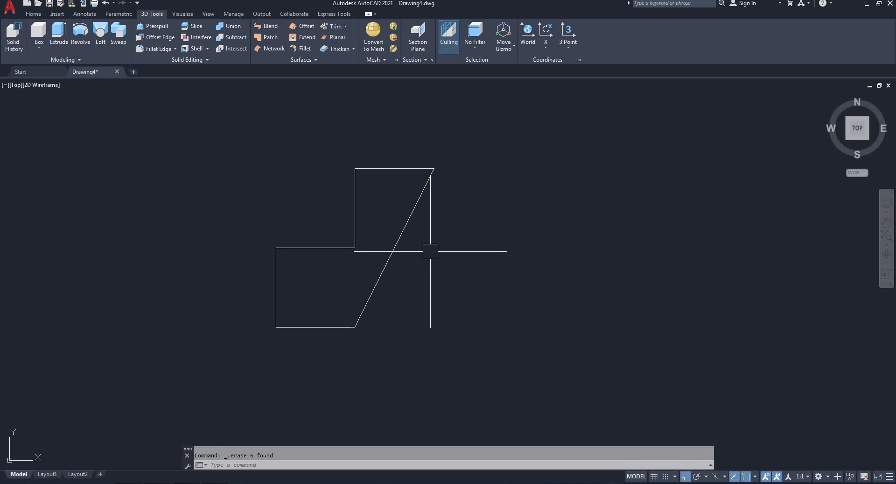
left_click(81, 35)
left_click(430, 182)
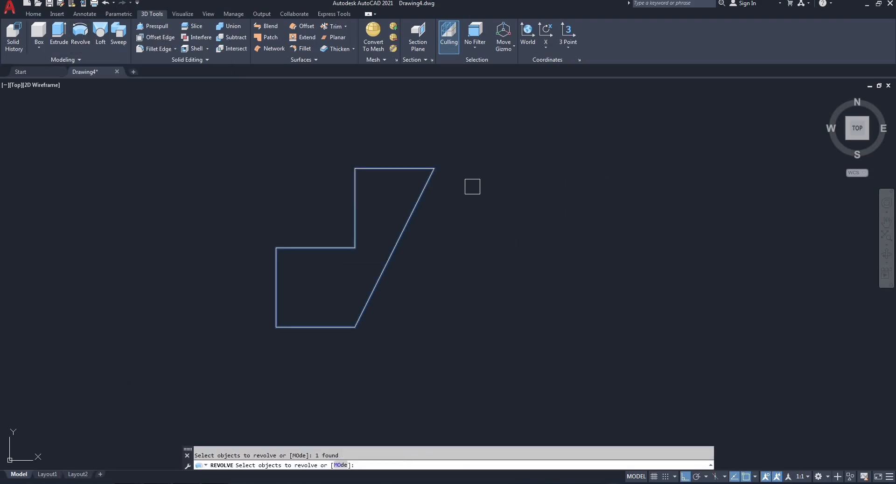
right_click(493, 189)
left_click(498, 195)
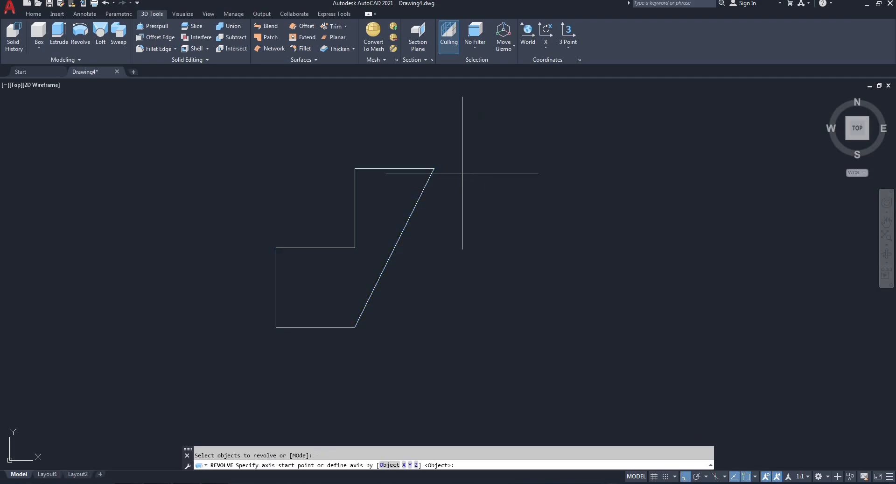
left_click(434, 168)
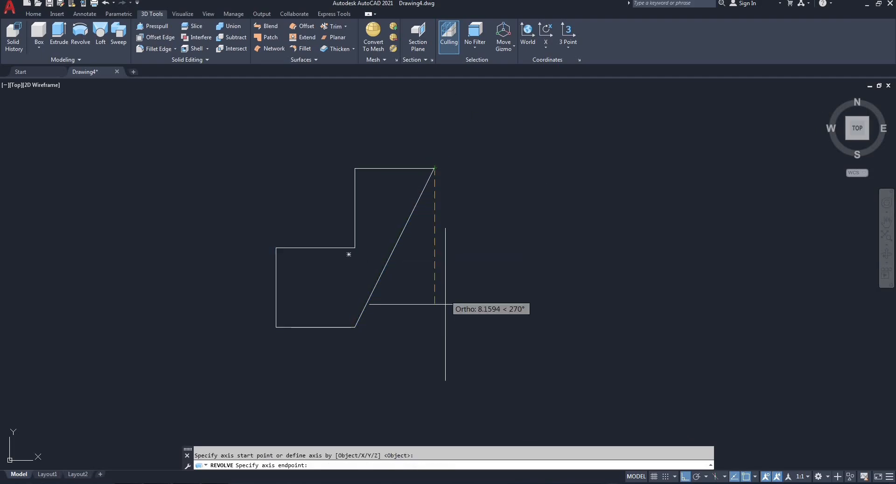
left_click(444, 381)
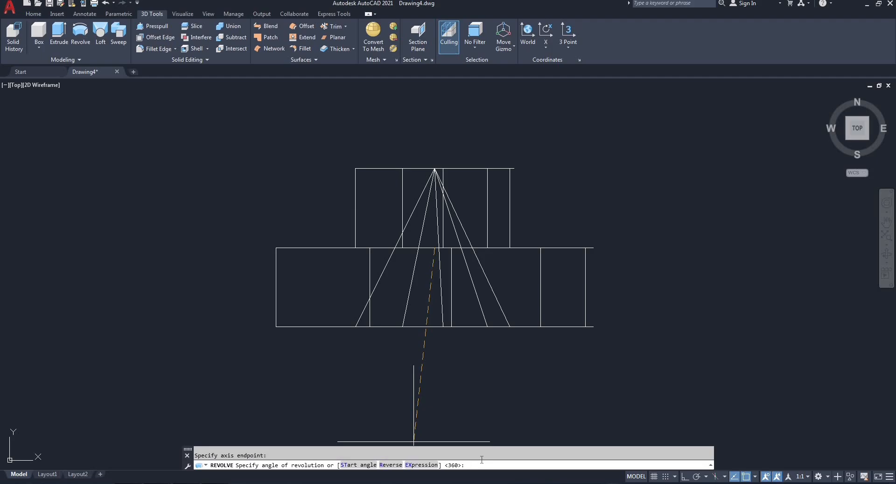
type("360")
key("Return")
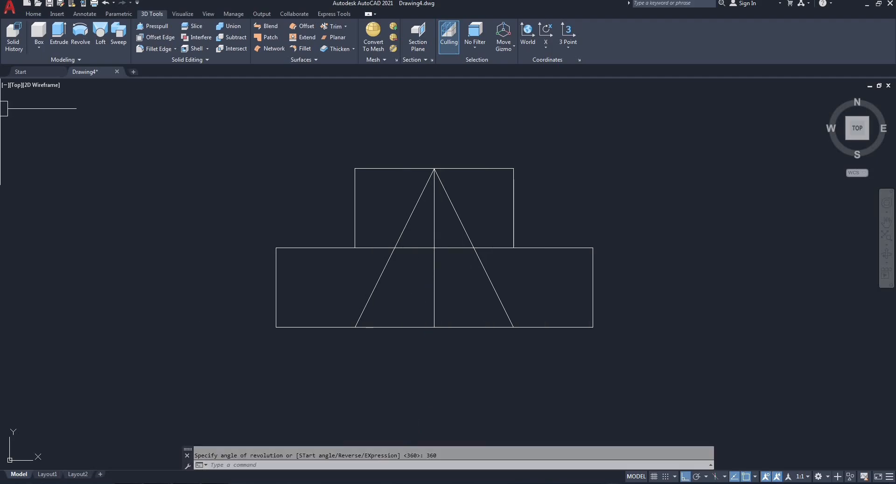
Apply the Shaded visual style and orbit the revolved solid into an angled 3D view.
left_click(46, 86)
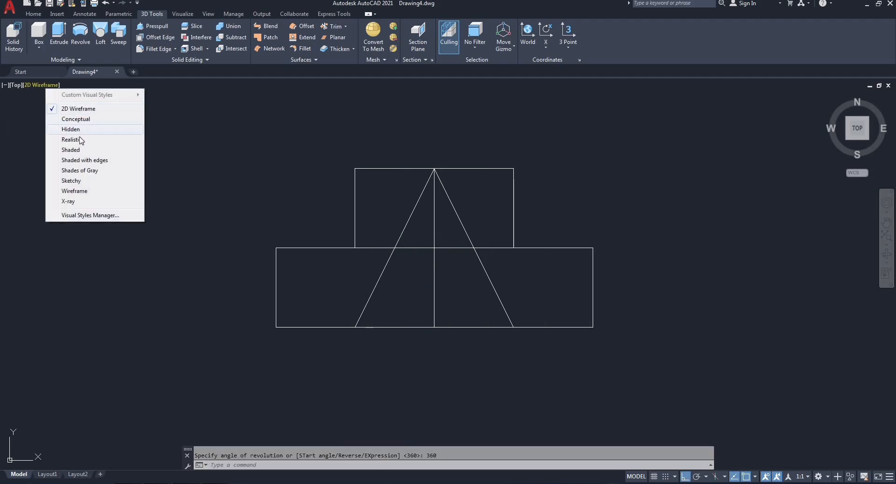
left_click(71, 150)
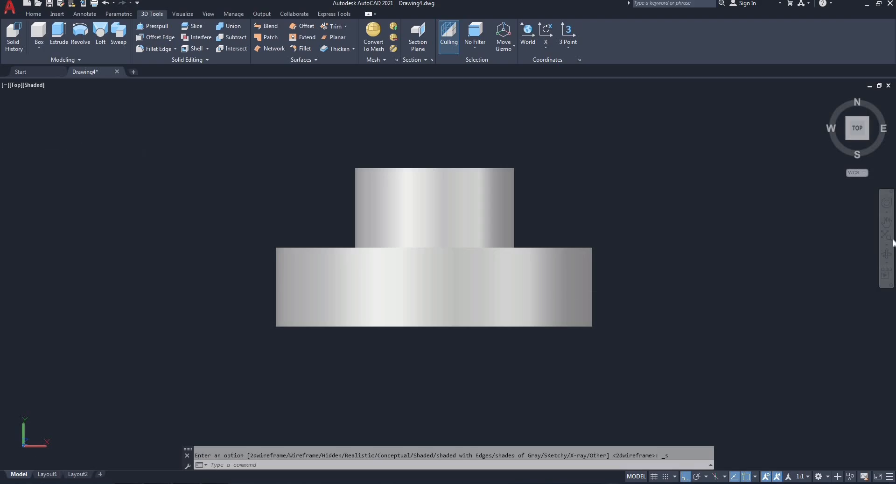
left_click(886, 254)
left_click_drag(541, 300, 416, 209)
right_click(416, 209)
left_click(454, 214)
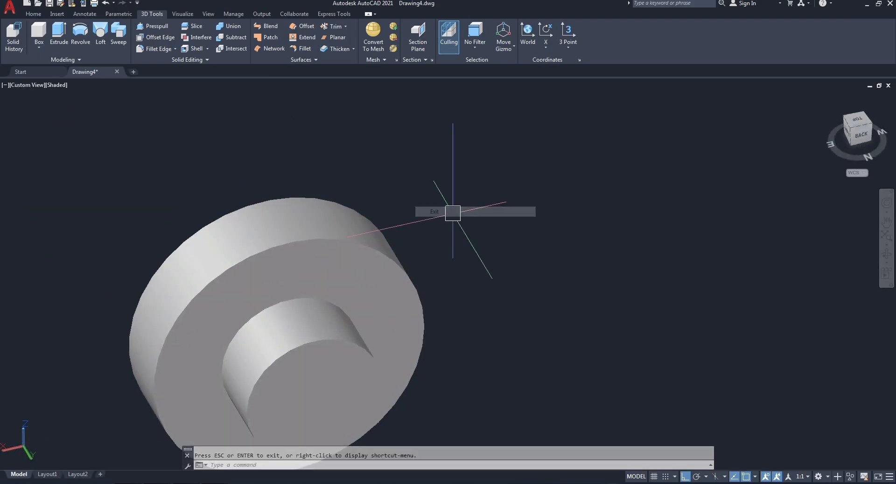
Select the solid and return to the Top view, leaving empty space to its right.
scroll(451, 210, "down", 3)
left_click(339, 217)
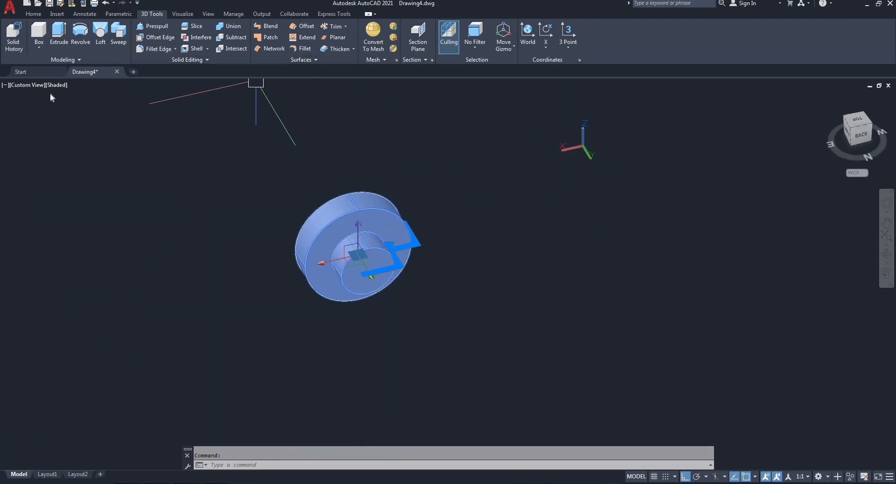
left_click(856, 119)
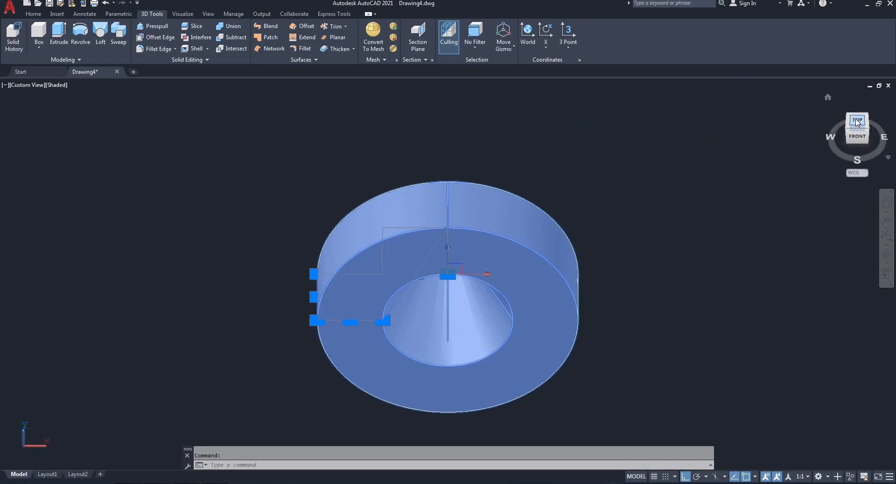
middle_click_drag(606, 226, 354, 214)
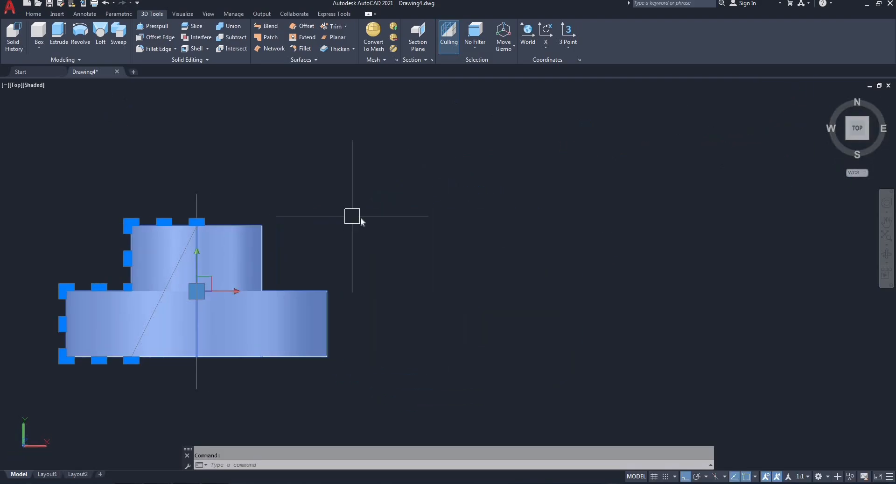
right_click(355, 214)
left_click(457, 175)
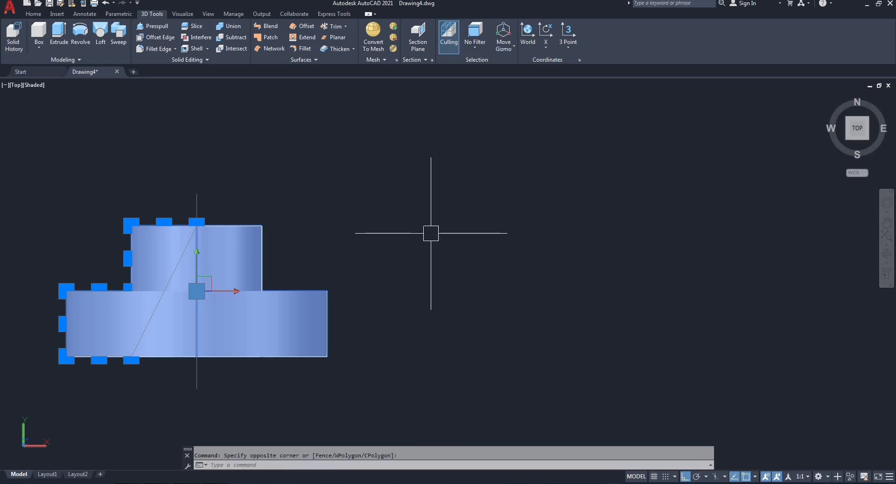
type("l")
key("Return")
left_click(549, 199)
left_click(549, 268)
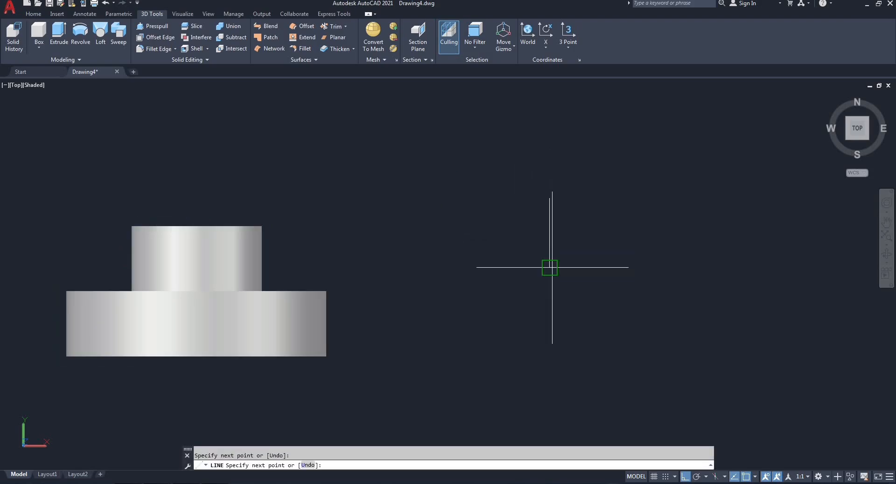
right_click(620, 235)
left_click(642, 241)
left_click(549, 238)
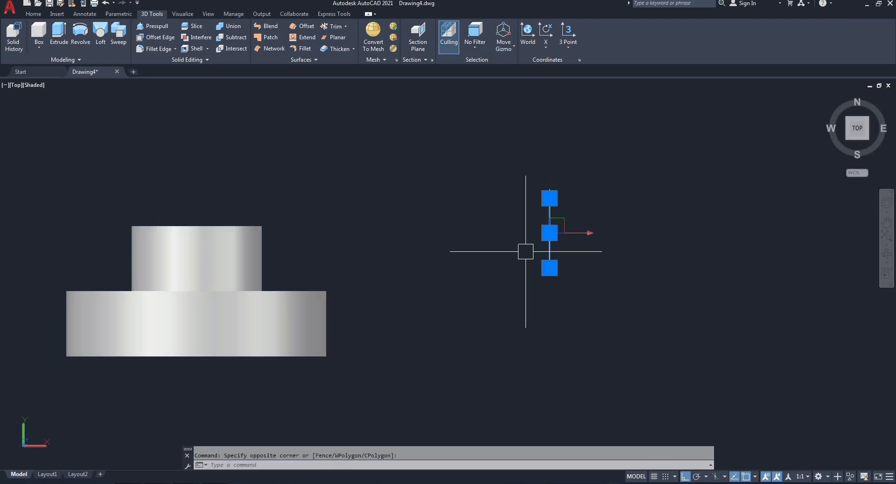
key("Delete")
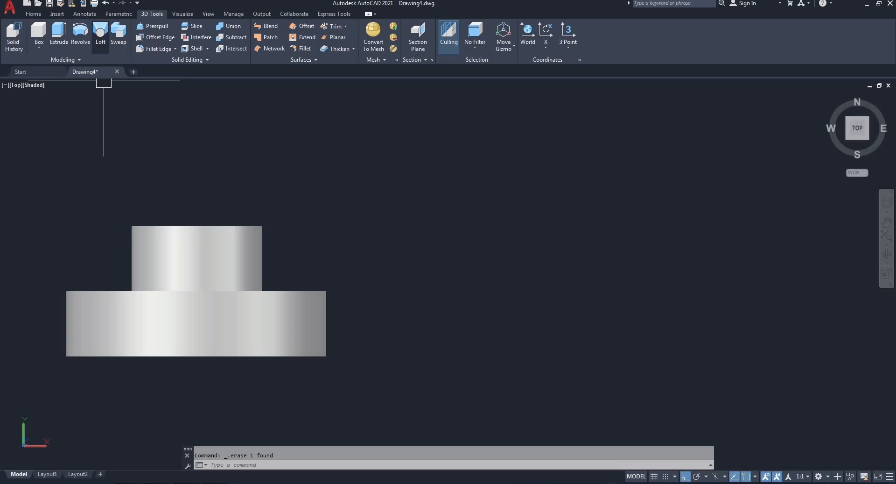
Draw a circle with a radius of 10 in the empty space to the right of the solid.
middle_click_drag(484, 229, 389, 224)
type("c")
key("Return")
left_click(554, 221)
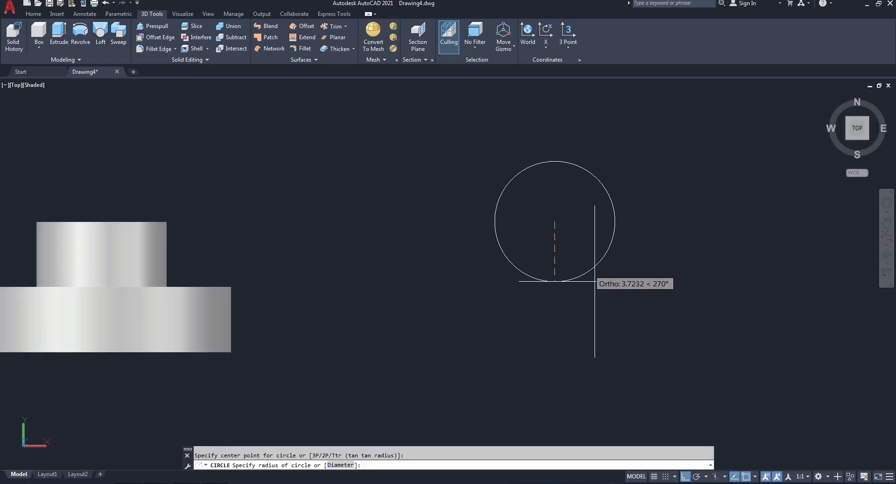
type("10")
key("Return")
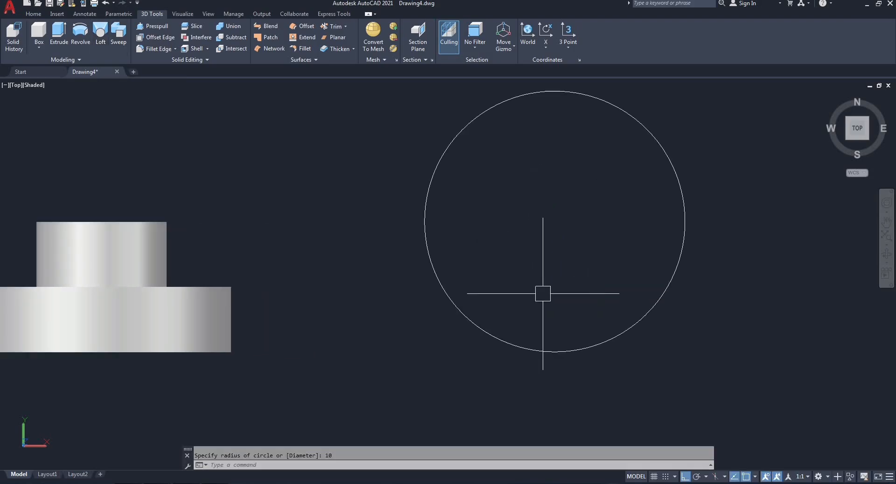
Draw a concentric circle with a radius of 5 inside the existing circle.
scroll(493, 301, "down", 2)
key("Return")
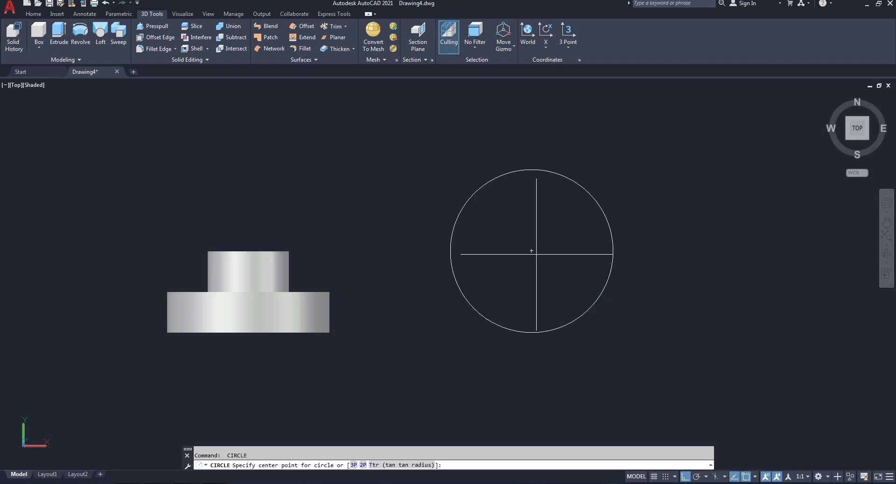
left_click(532, 252)
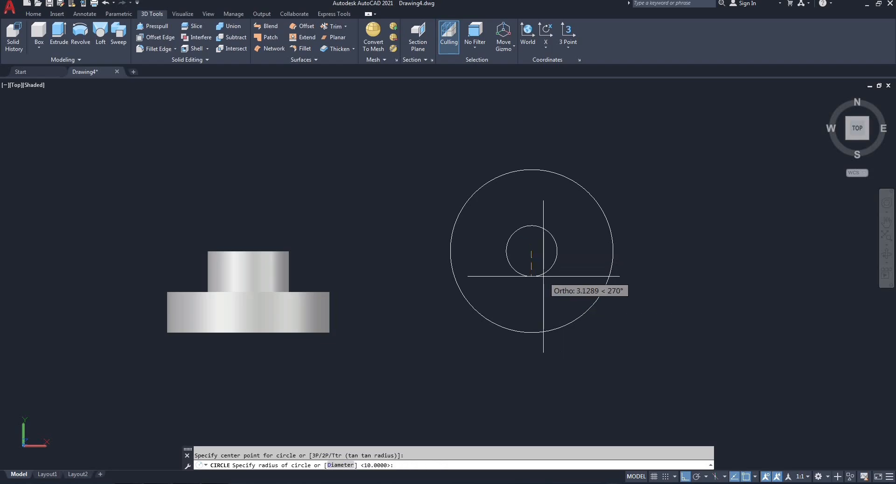
type("5")
key("Return")
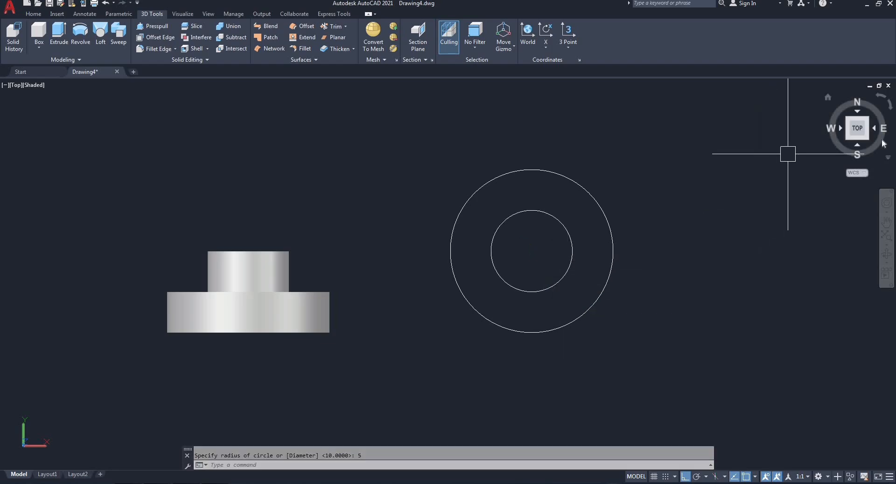
Switch to the SW Isometric view and move the outer circle 30 units straight down along the Z axis.
left_click(847, 139)
left_click(576, 256)
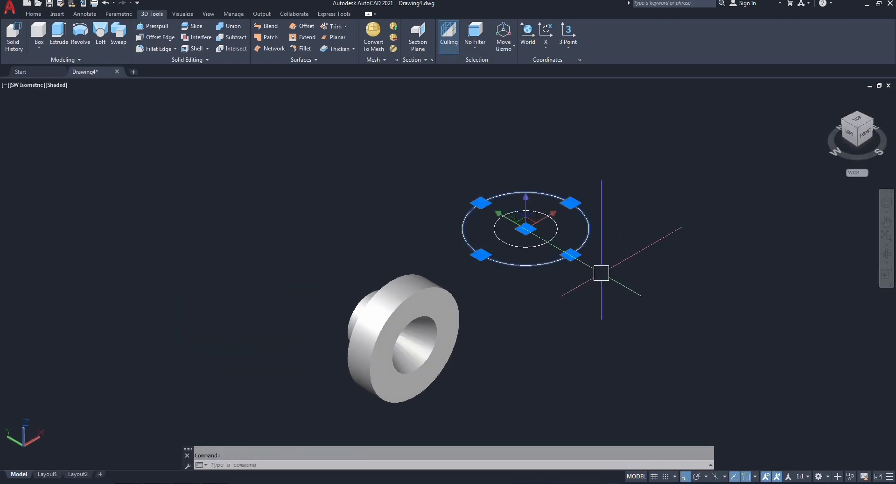
middle_click_drag(601, 273, 529, 255)
type("m")
key("Return")
left_click(618, 229)
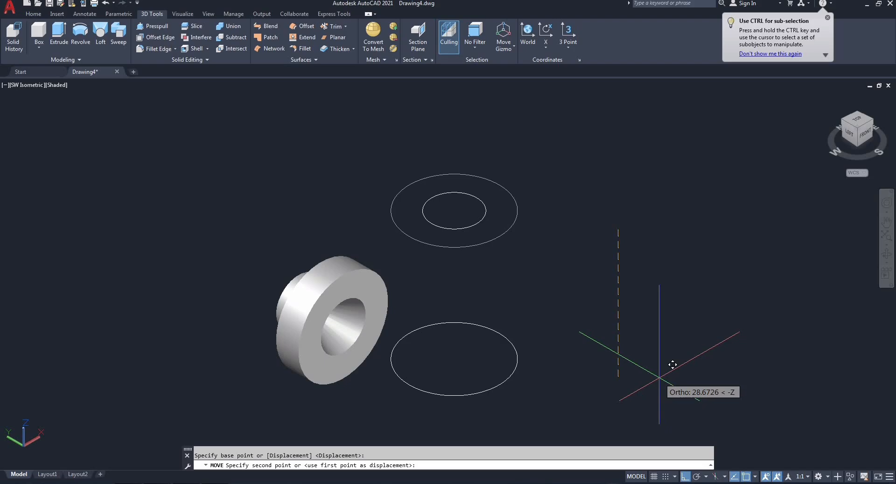
type("30")
key("Return")
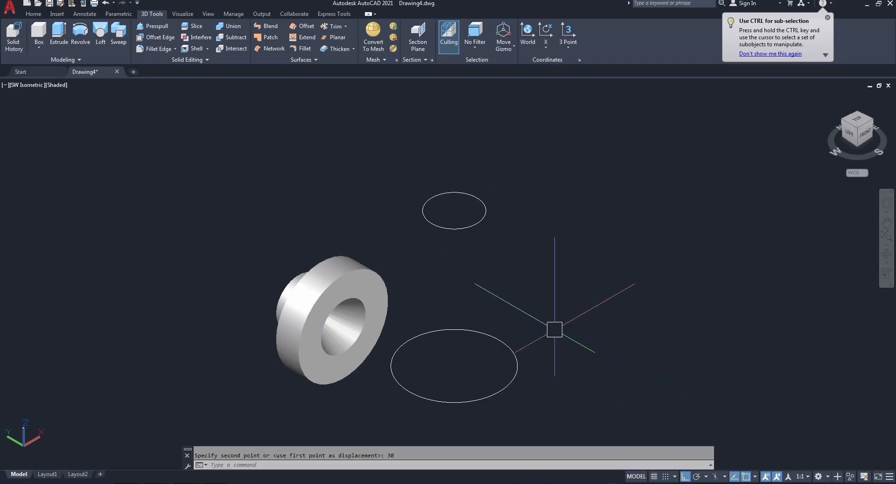
Loft a solid from the large lower circle to the small upper circle using cross sections only.
left_click(100, 35)
left_click(484, 331)
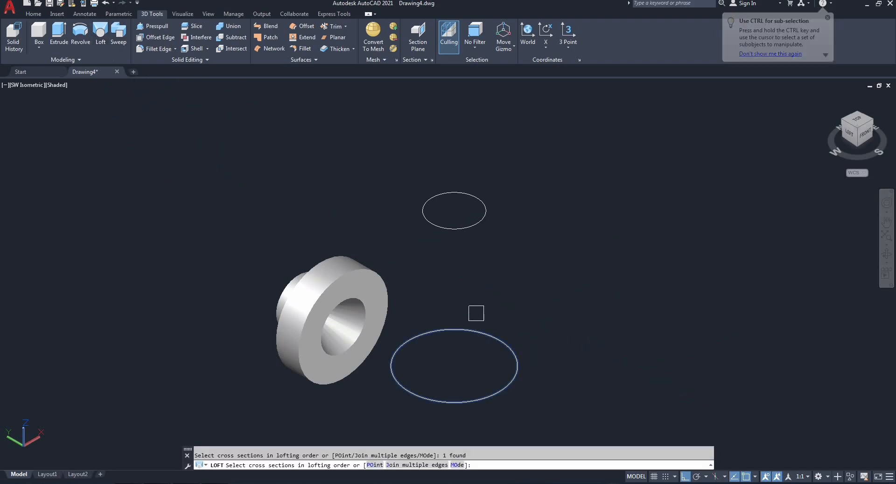
left_click(467, 224)
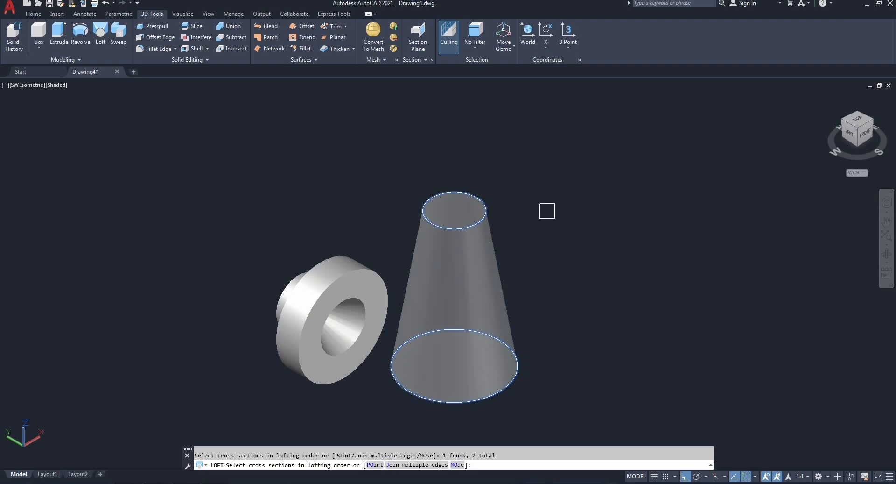
right_click(565, 217)
left_click(570, 220)
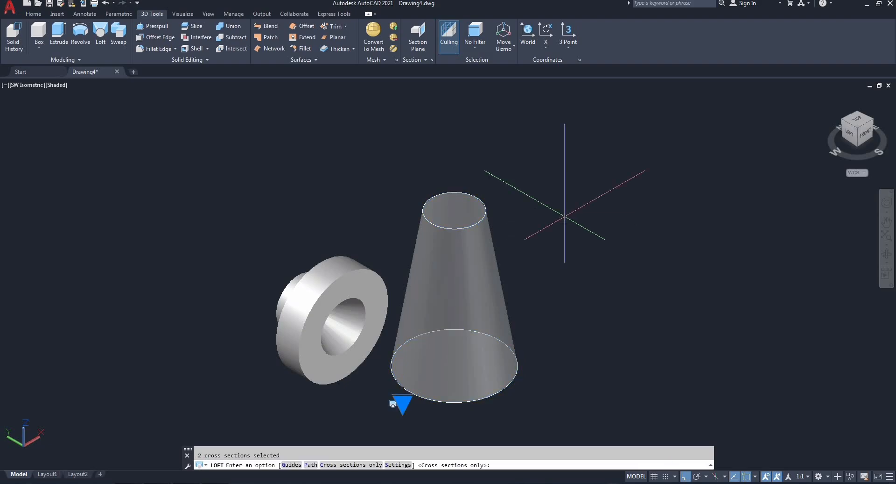
key("Return")
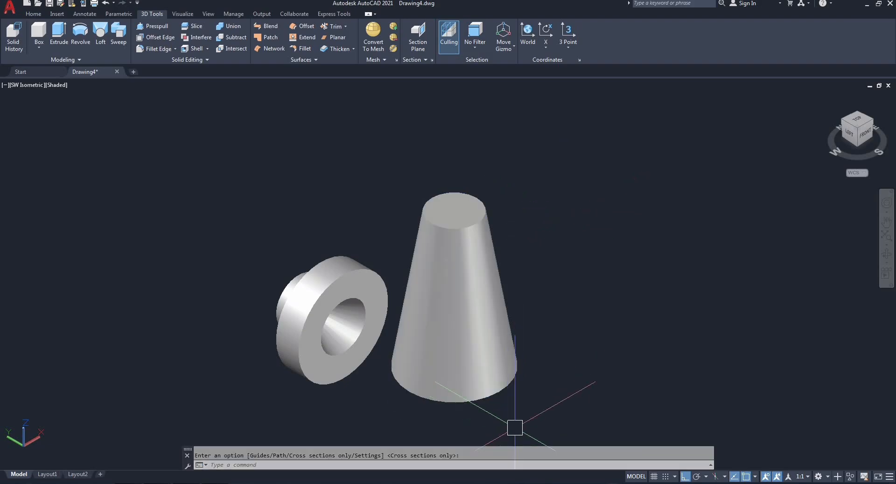
Inspect the lofted cone and undo the loft to restore the two separate circles.
scroll(463, 275, "up", 2)
scroll(463, 273, "down", 2)
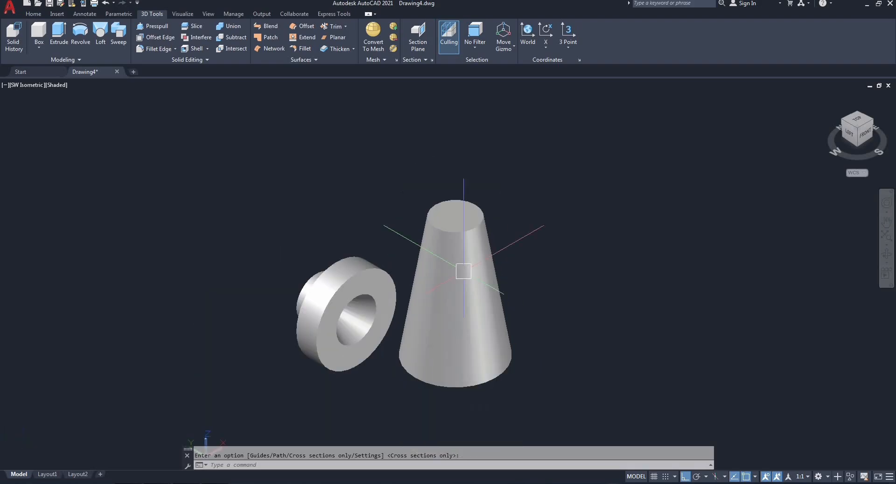
scroll(464, 271, "up", 1)
key("ctrl+z")
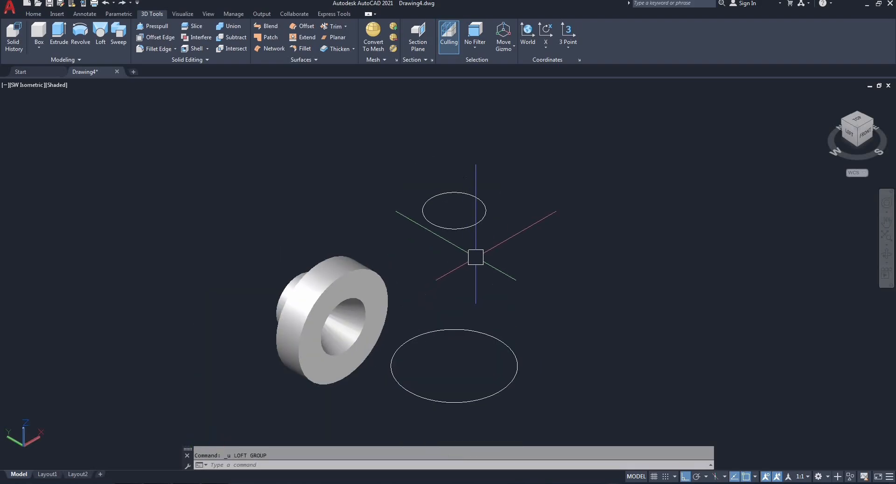
Draw a circle with a radius of 5 at the center of the large lower circle.
type("c")
key("Return")
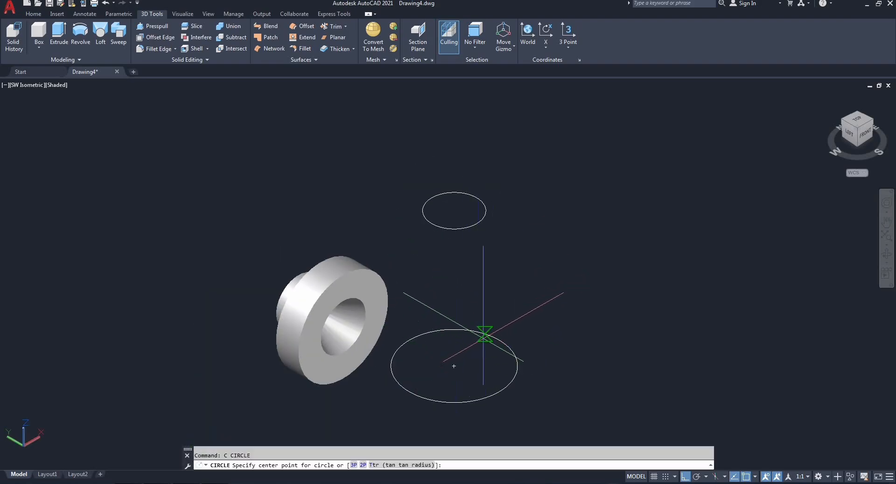
left_click(455, 365)
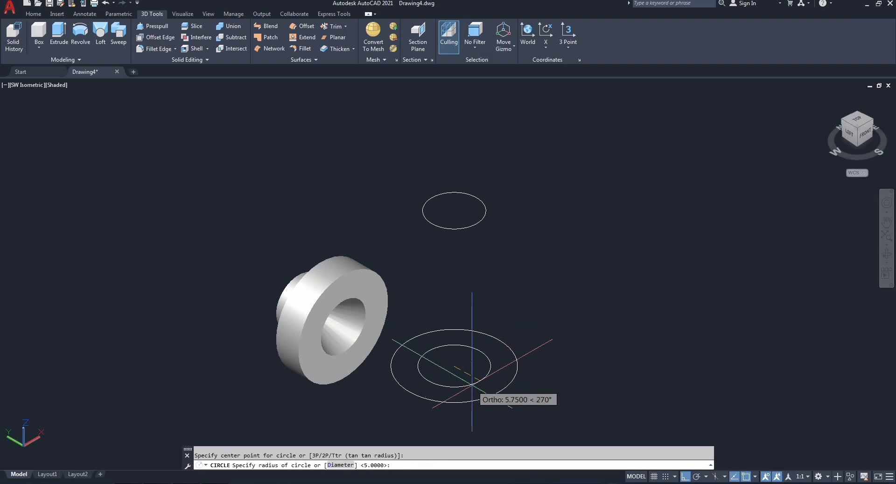
left_click(473, 384)
Draw a circle with a radius of 2.5 at the center of the upper circle.
key("Return")
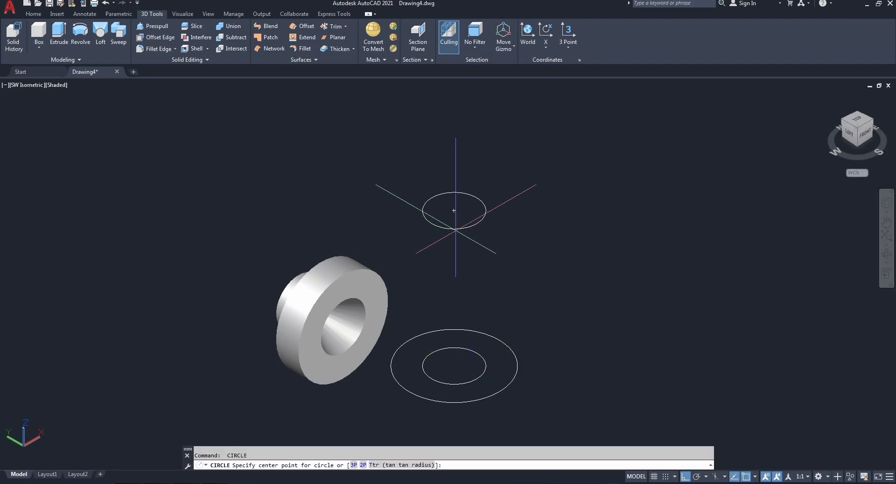
left_click(454, 210)
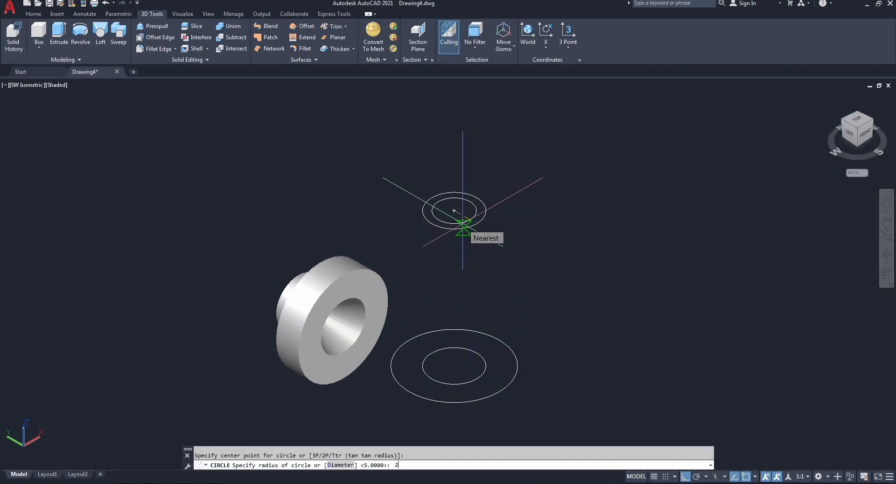
key("Return")
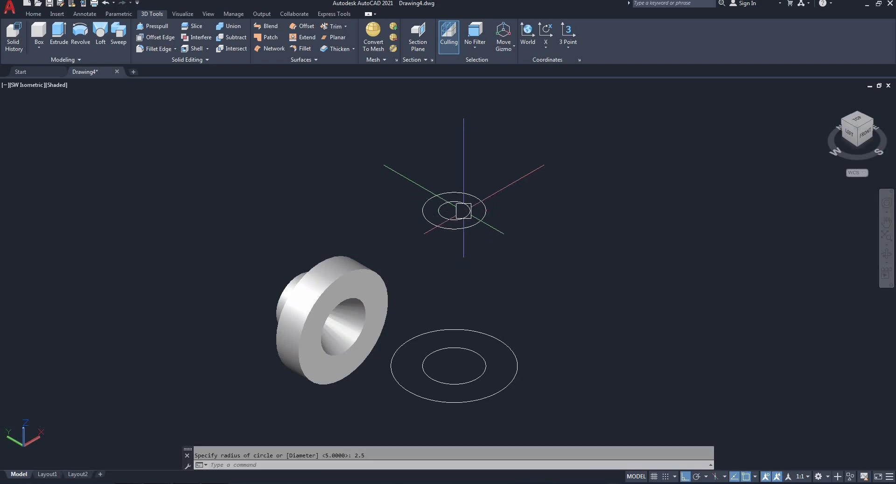
Loft a solid from the lower inner circle to the upper inner circle using cross sections only.
type("1o")
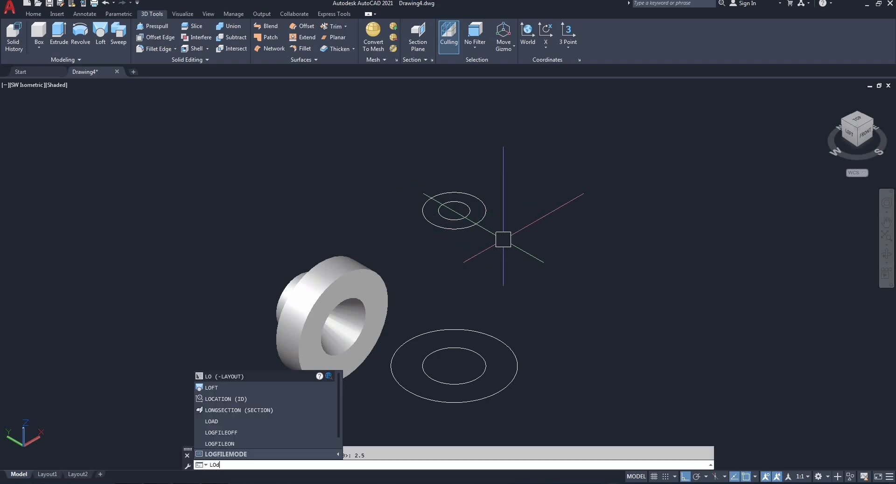
type("d")
left_click(214, 387)
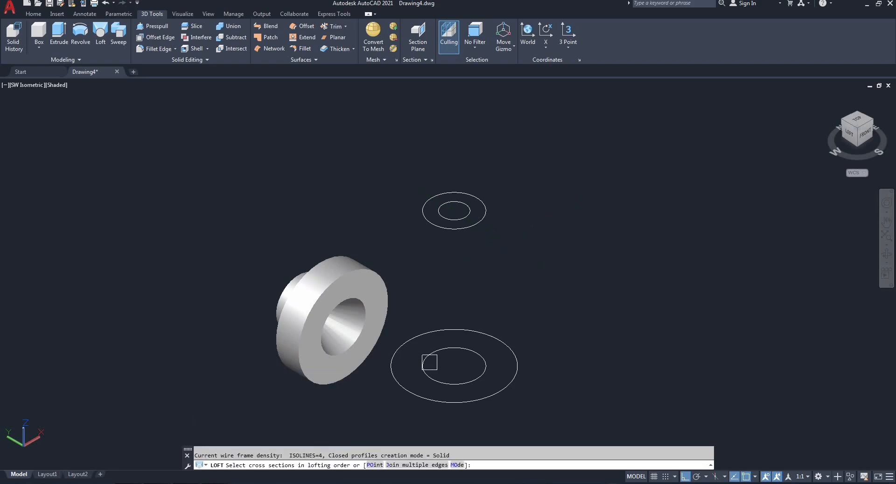
left_click(423, 372)
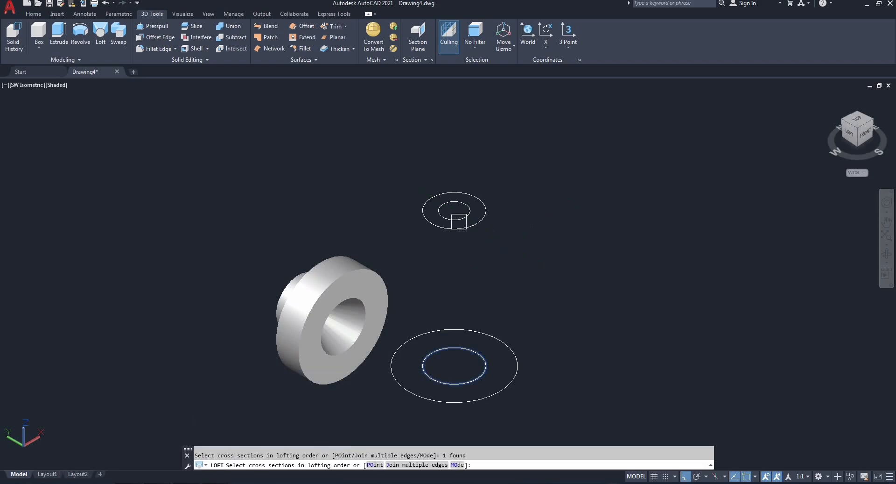
left_click(458, 221)
right_click(547, 213)
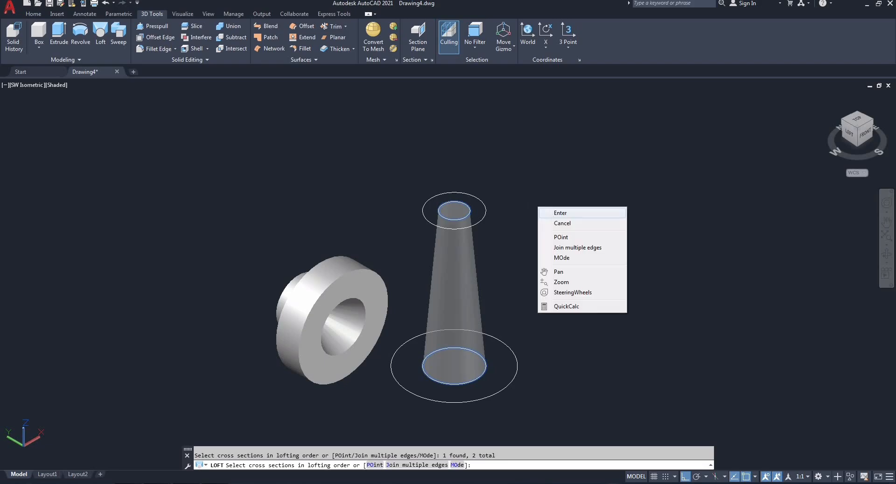
left_click(556, 218)
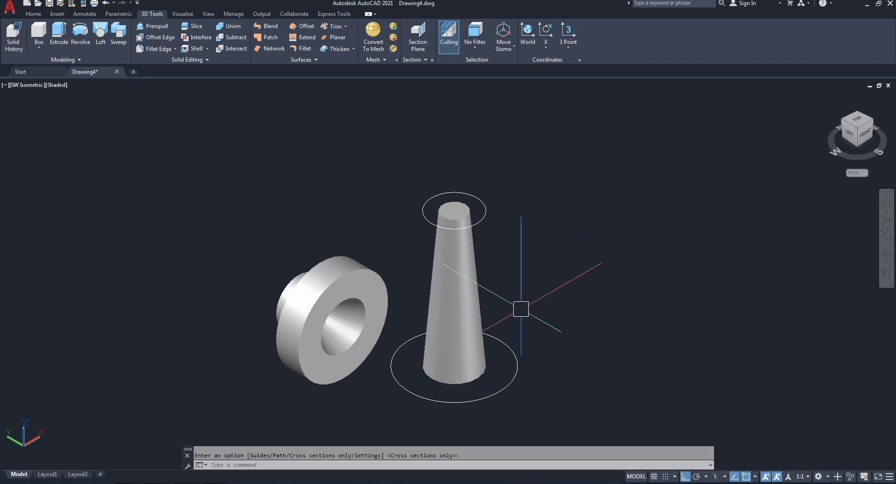
Try to loft the two outer circles using the Point option with an end point beside the cone.
left_click(100, 35)
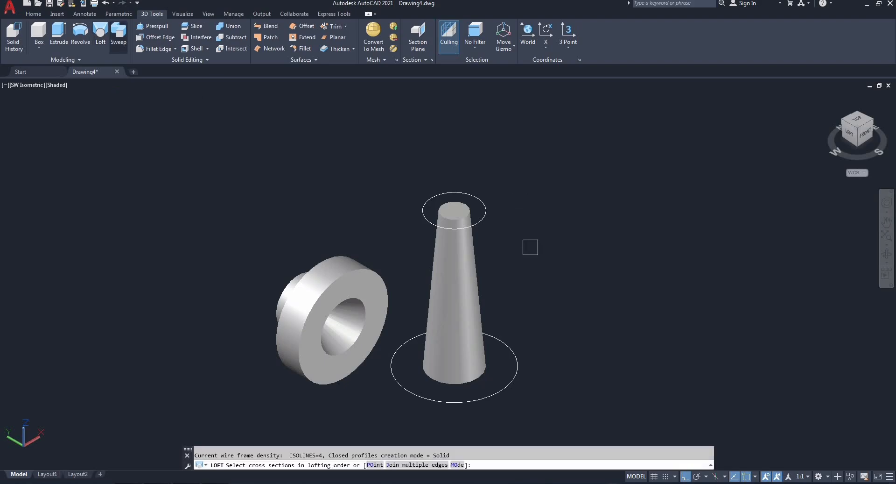
left_click(486, 212)
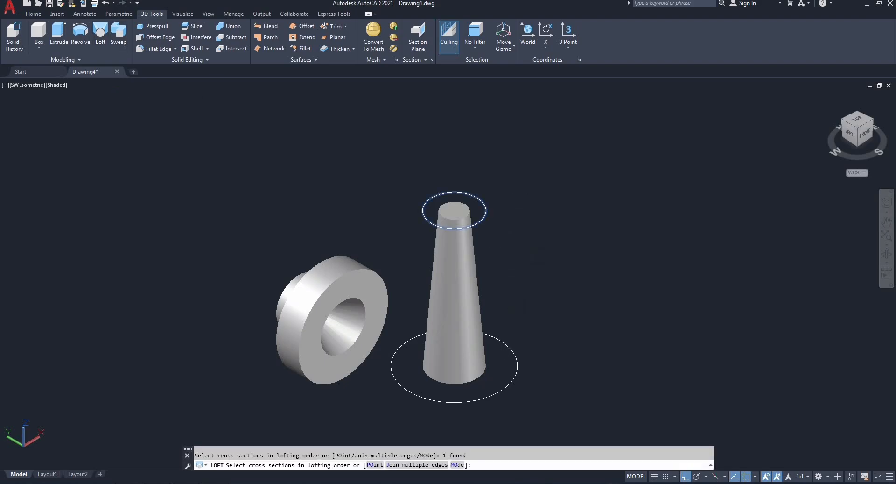
left_click(509, 349)
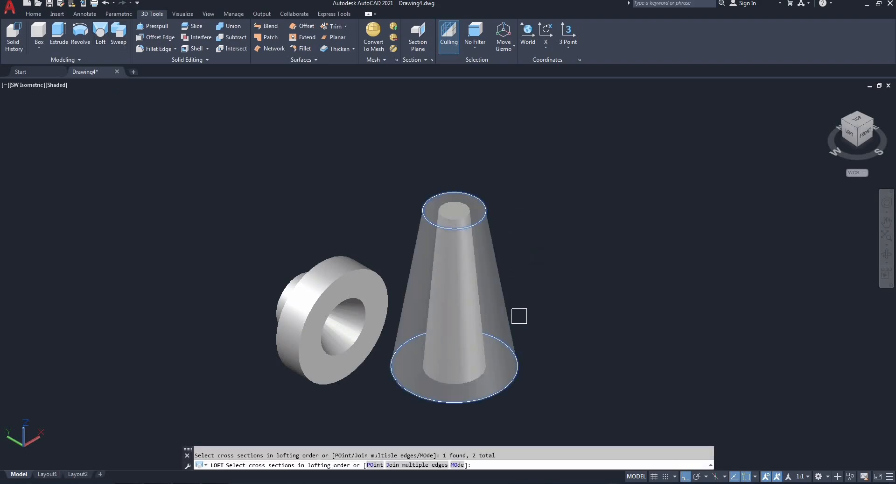
right_click(521, 272)
left_click(544, 304)
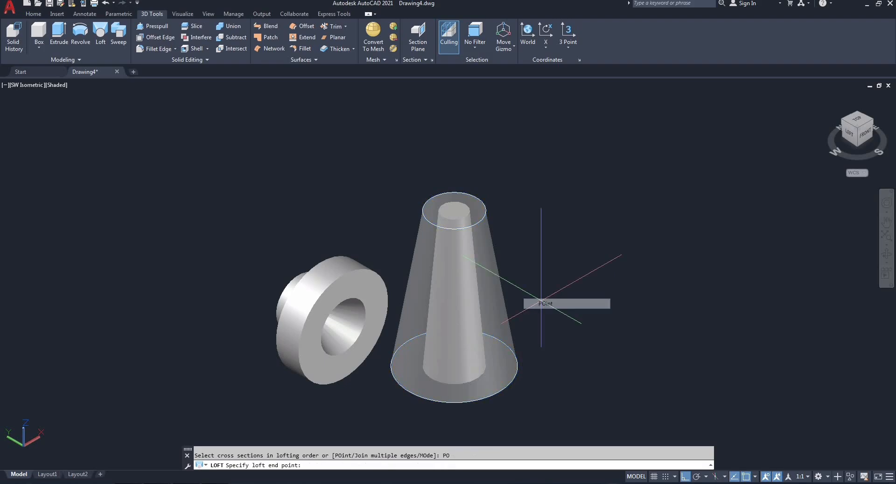
left_click(544, 285)
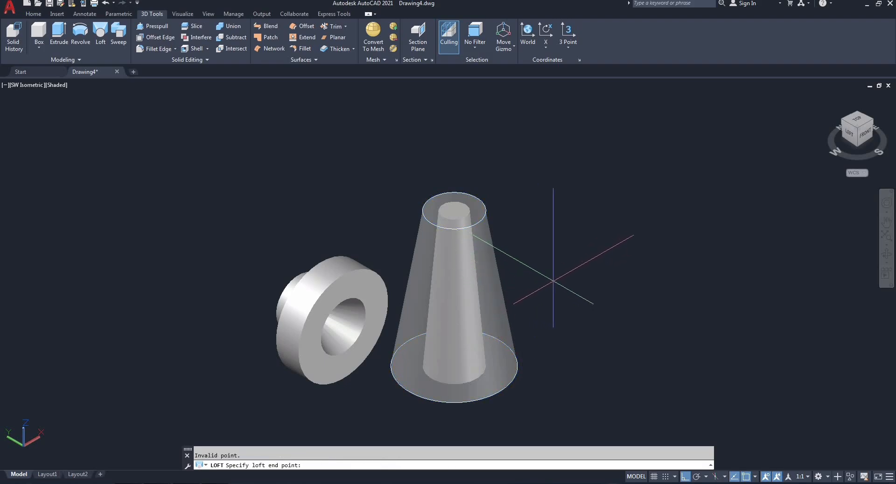
right_click(537, 242)
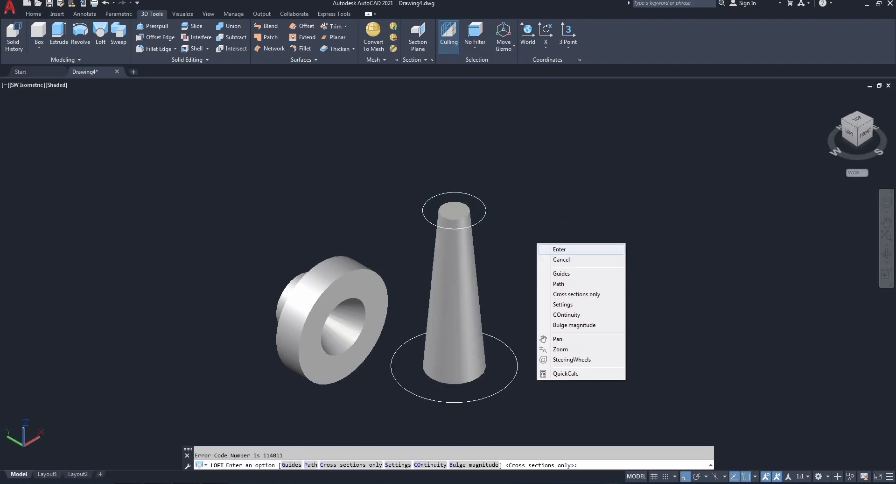
left_click(544, 251)
Loft a solid from the upper outer circle to the large lower circle using cross sections only.
right_click(524, 217)
left_click(537, 221)
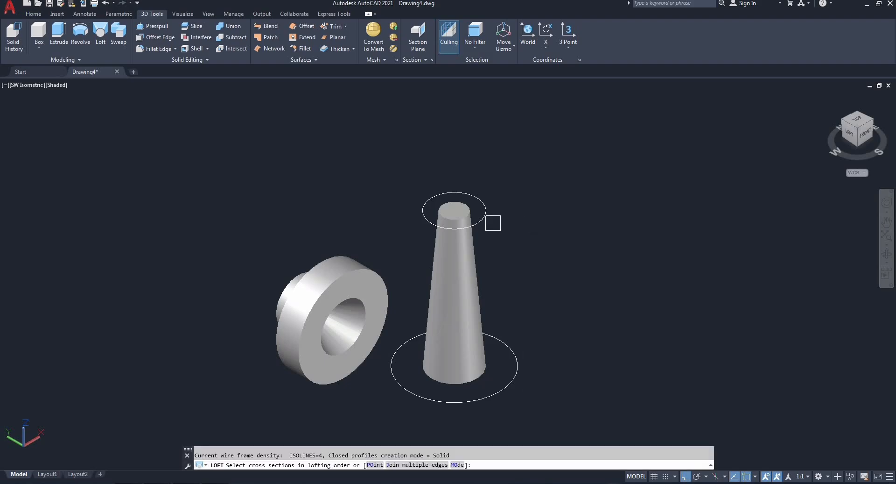
left_click(485, 216)
left_click(510, 346)
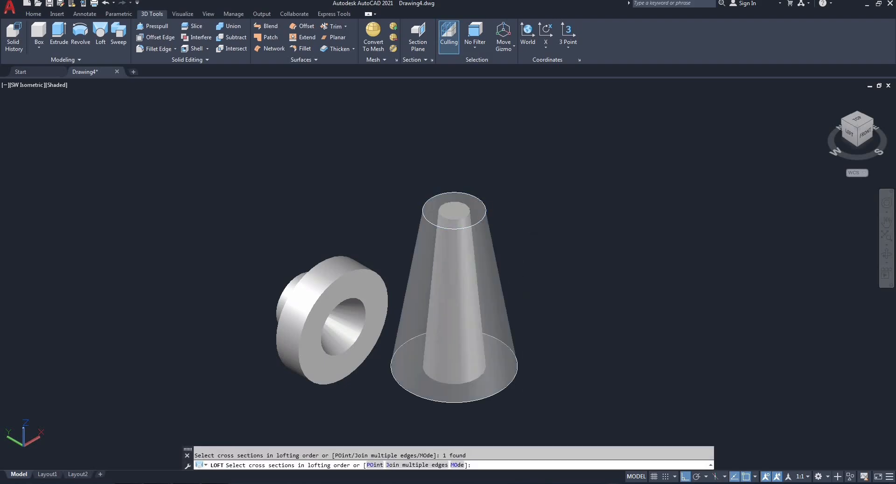
right_click(560, 243)
left_click(566, 248)
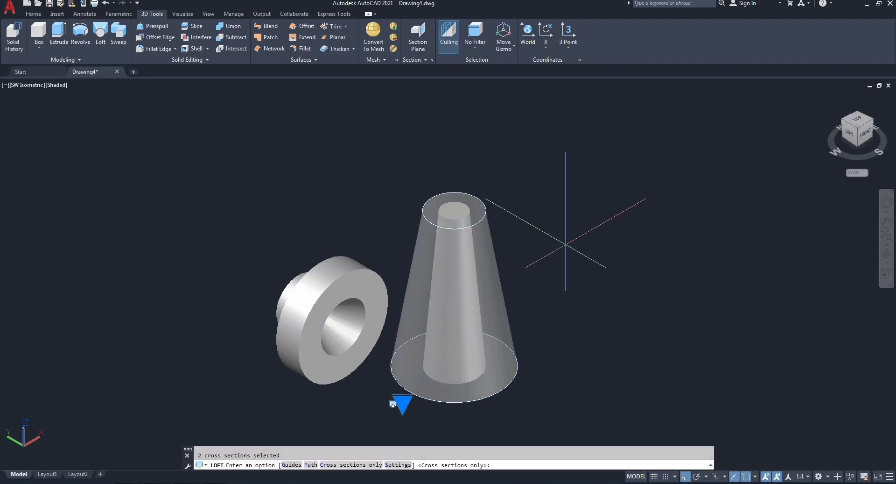
right_click(566, 259)
left_click(575, 262)
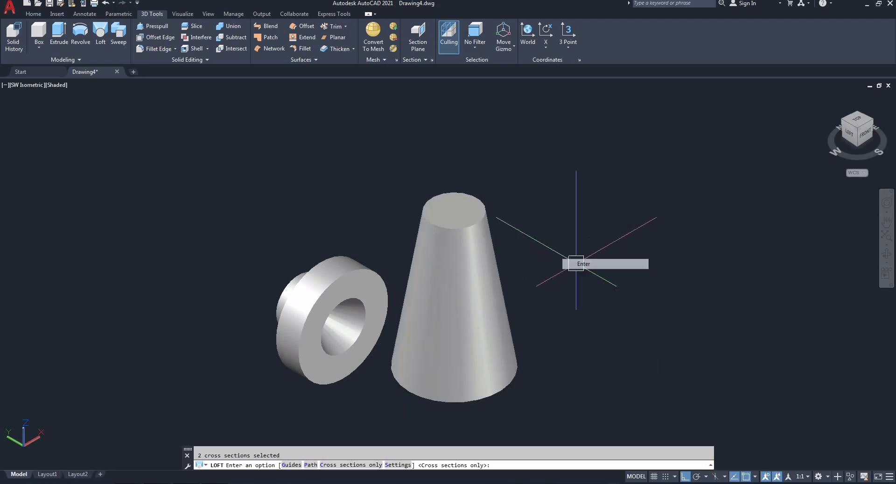
Set the color of the outer lofted solid to Red.
left_click(472, 260)
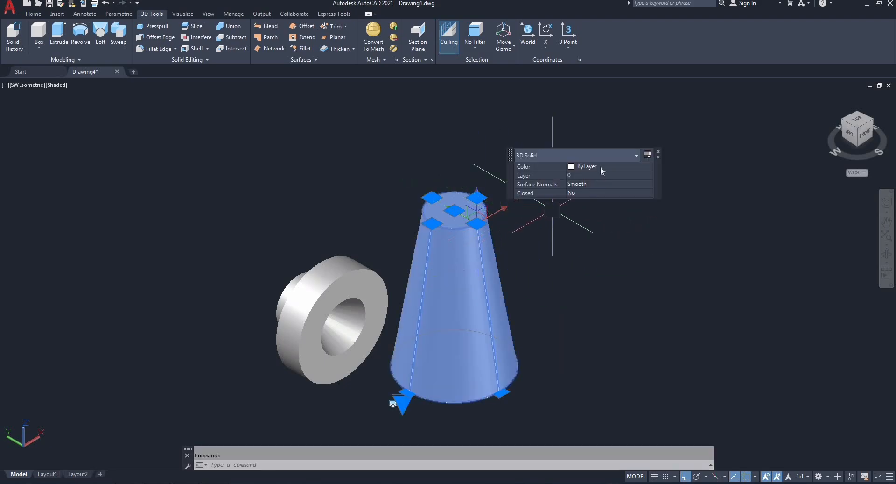
left_click(596, 165)
left_click(596, 166)
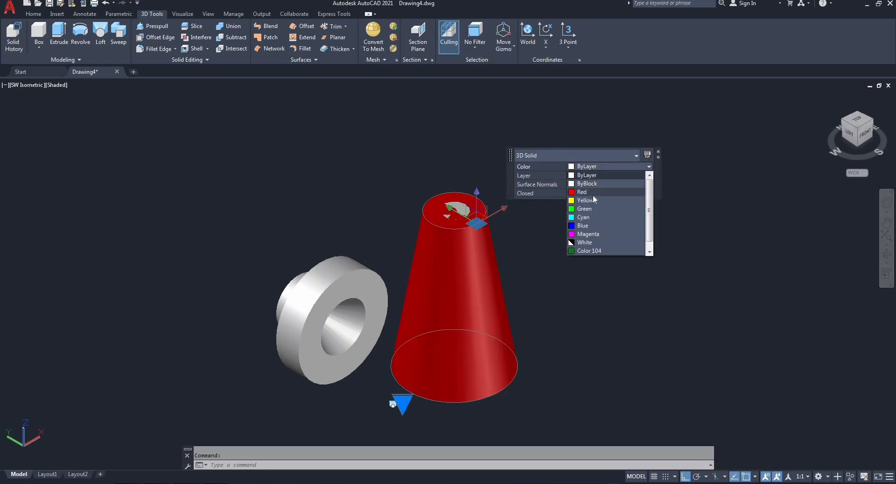
left_click(592, 194)
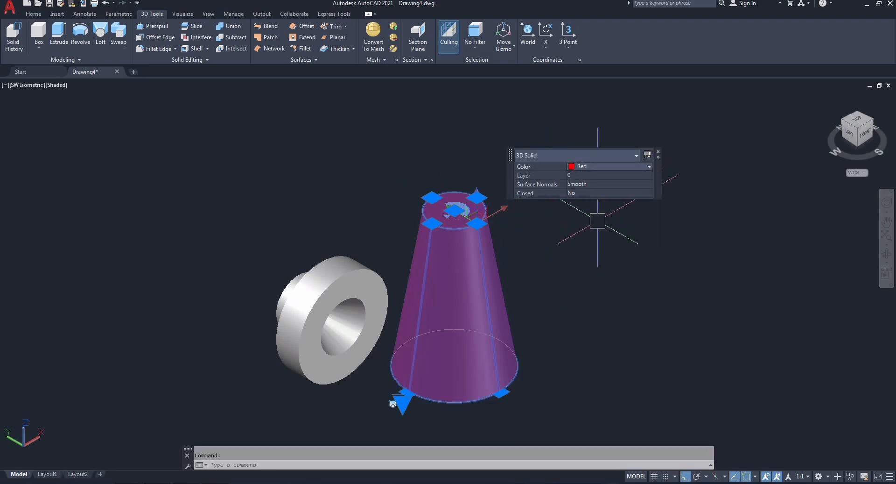
Subtract the inner lofted solid from the red outer lofted solid to hollow it out.
left_click(659, 155)
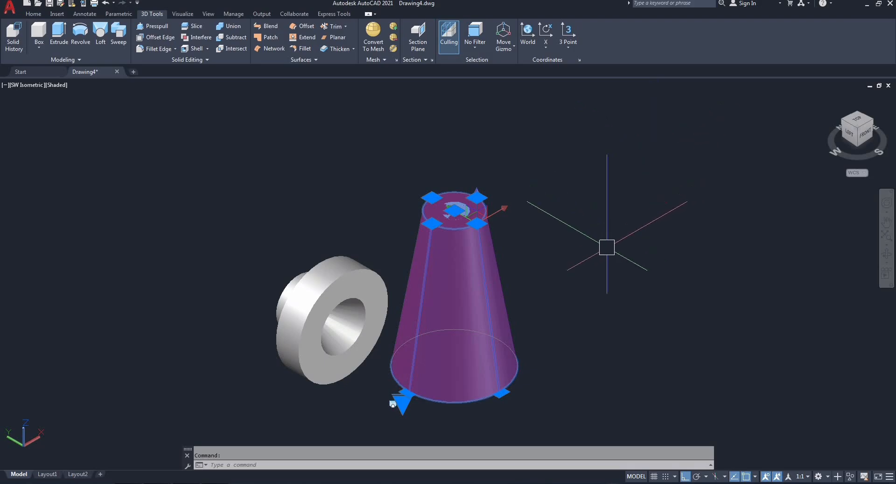
left_click(585, 281)
left_click(580, 282)
right_click(579, 267)
left_click(589, 308)
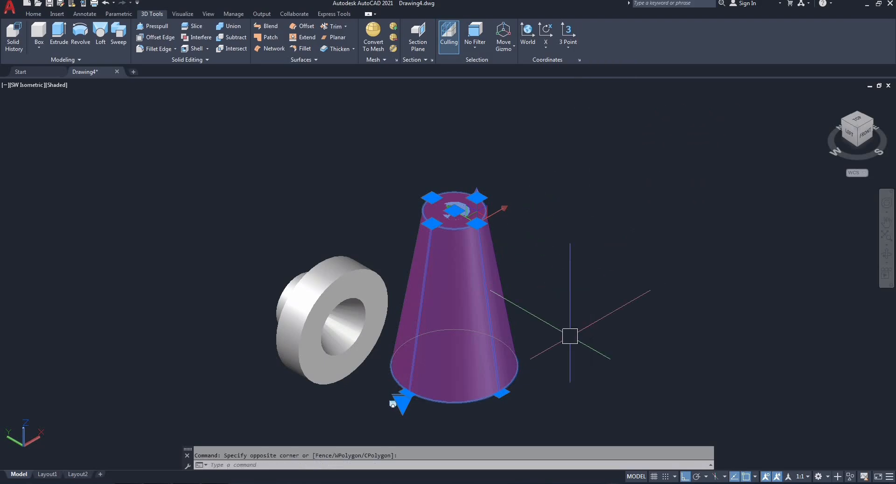
type("su")
key("Return")
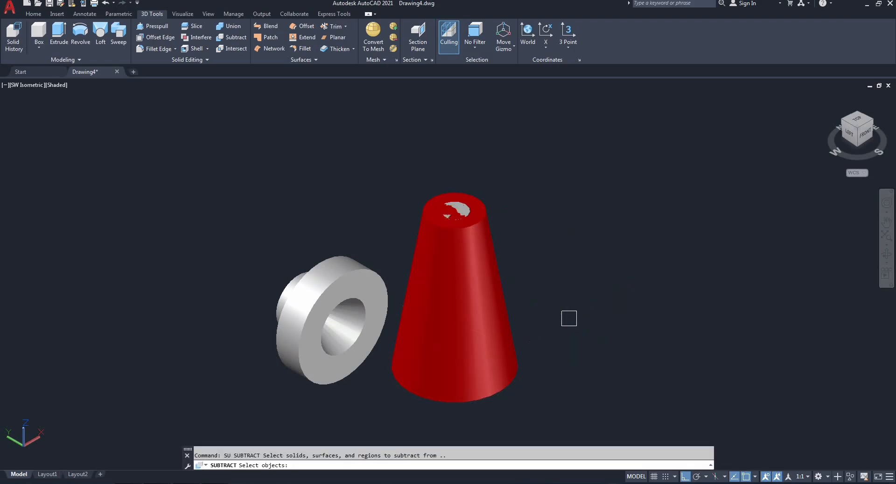
scroll(499, 222, "up", 3)
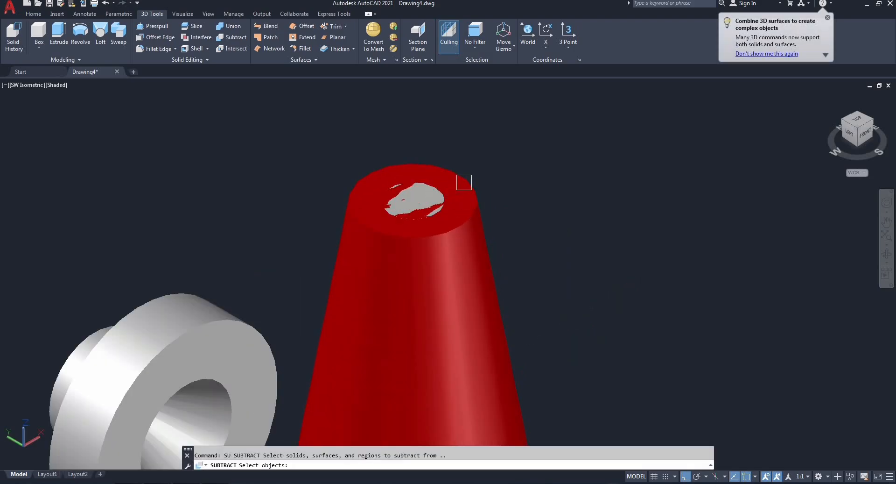
left_click(464, 182)
key("Return")
left_click(431, 191)
key("Return")
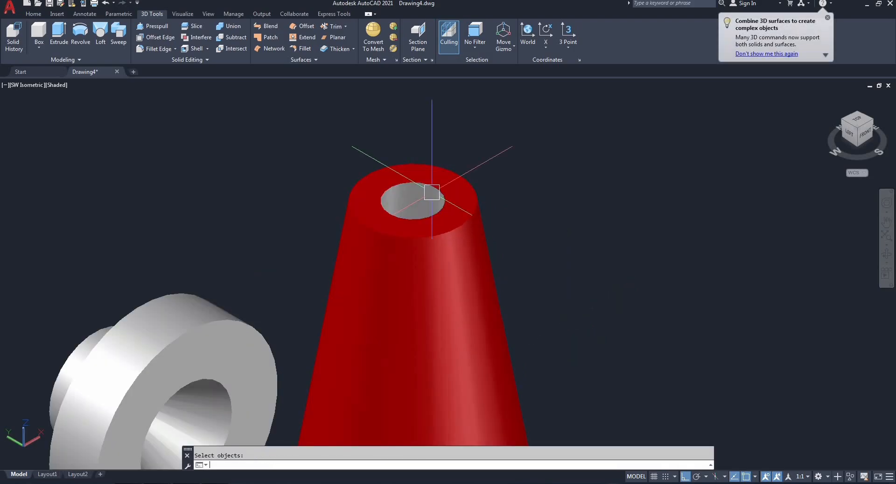
Examine the hollowed red tapered solid and its through-hole from below, the side and above.
scroll(504, 196, "down", 4)
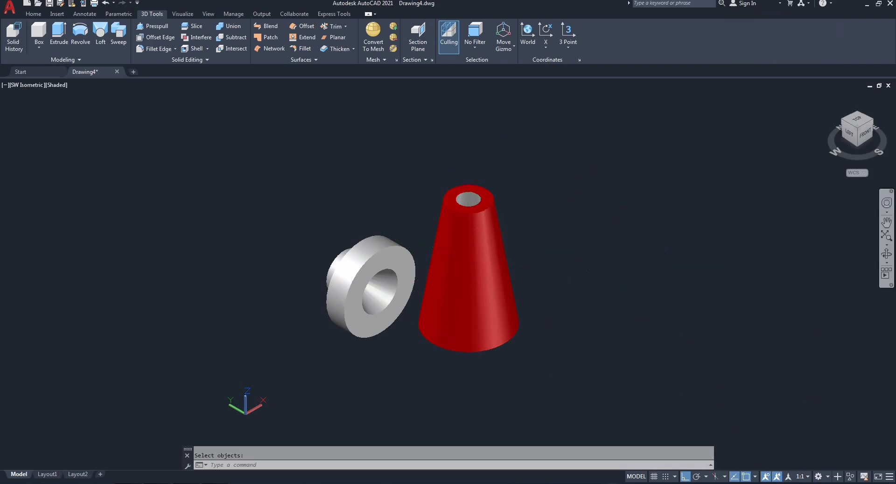
middle_click_drag(582, 339, 465, 230, "shift")
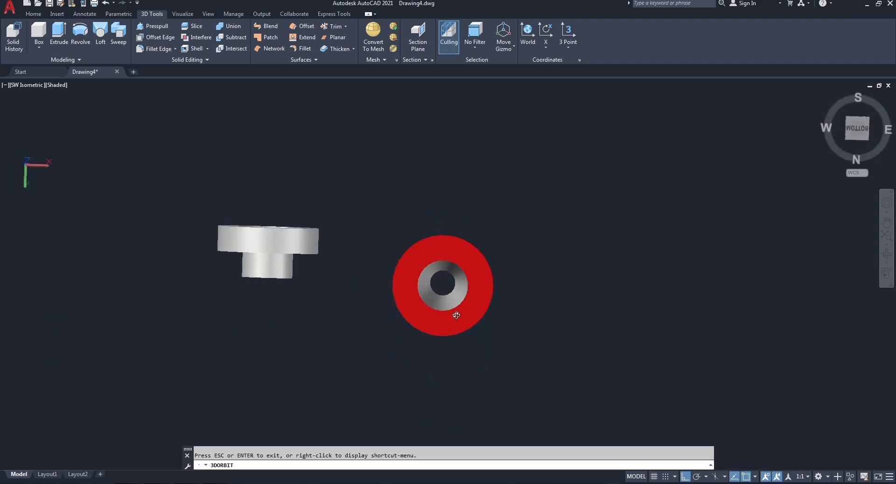
middle_click_drag(457, 315, 433, 314, "shift")
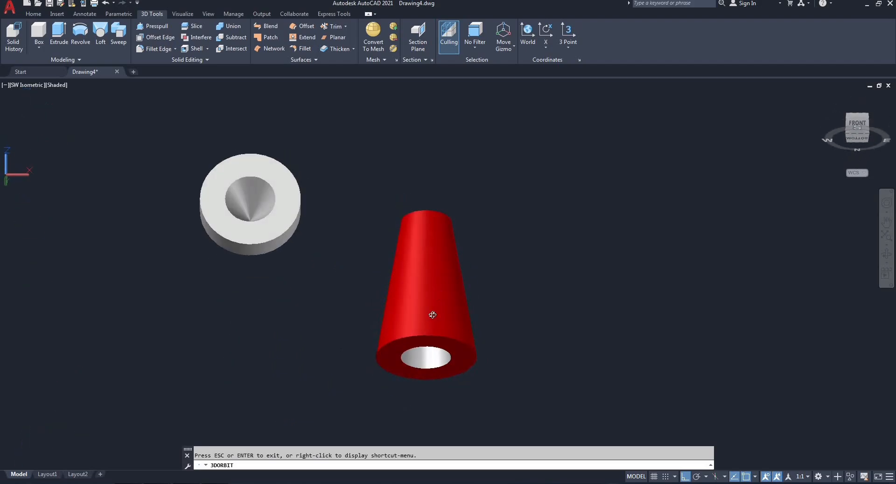
mouse_move(433, 314)
left_mouse_down()
mouse_move(414, 312)
mouse_move(448, 326)
mouse_move(416, 318)
left_mouse_up()
middle_click_drag(446, 328, 407, 332)
right_click(490, 253)
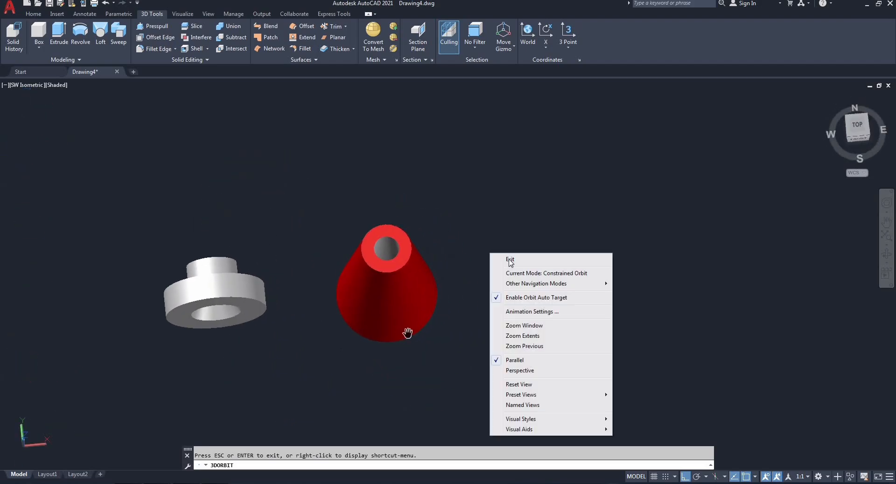
left_click(510, 260)
In the Top view, begin a polyline beside the red solid with a 10-unit horizontal segment and a 25-unit vertical rise.
left_click(862, 125)
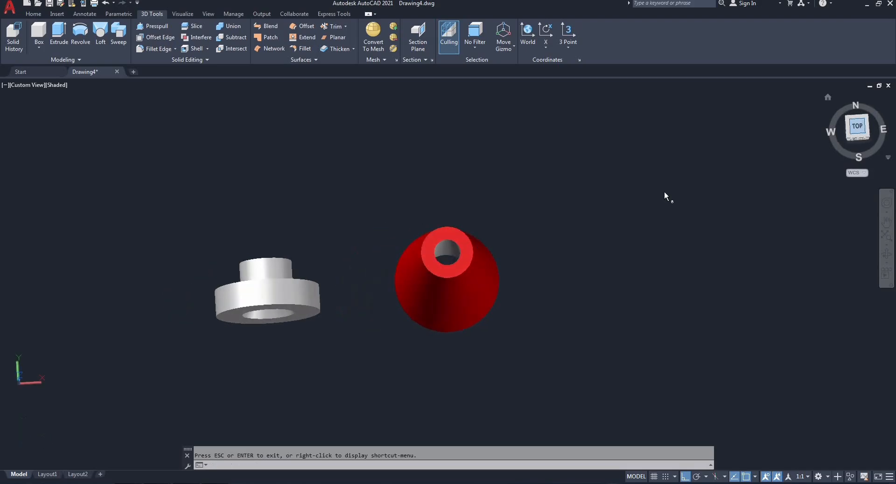
middle_click_drag(535, 280, 402, 274)
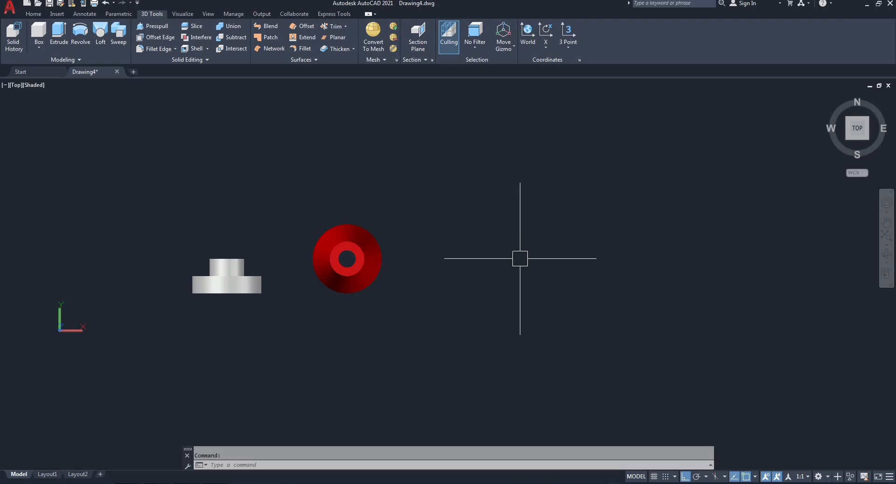
type("pl")
key("Return")
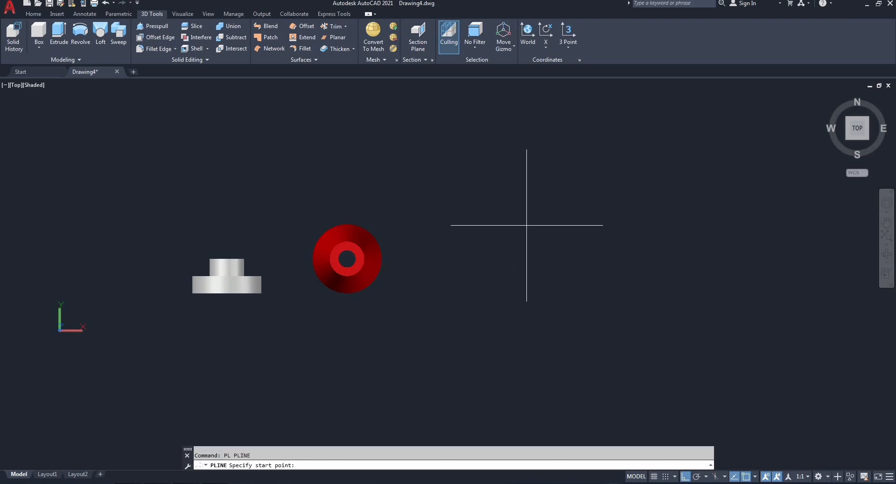
left_click(528, 221)
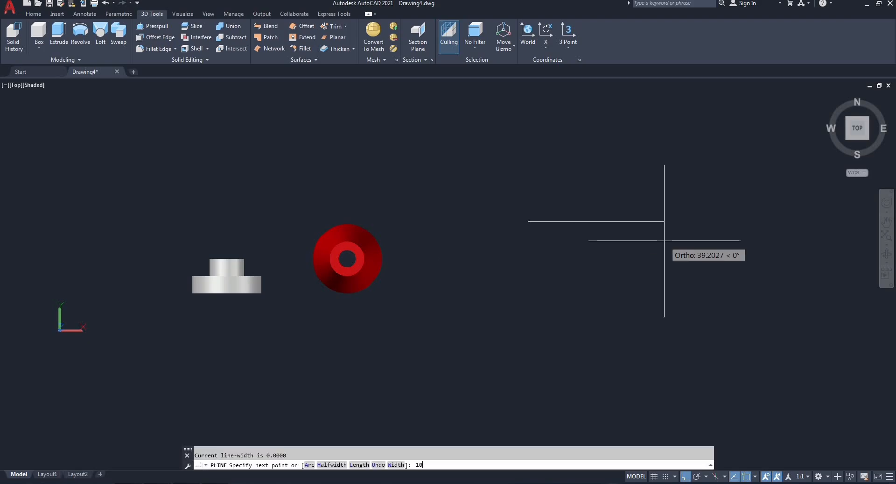
type("10")
key("Return")
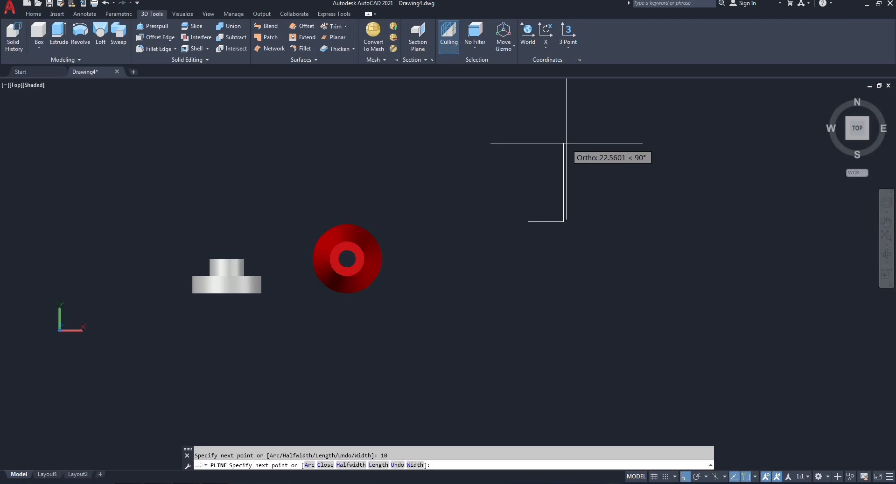
type("25")
key("Return")
Continue the polyline freehand with horizontal, downward, horizontal, upward (about 27.5 units) and horizontal segments, and end it.
middle_click_drag(663, 133, 340, 197)
left_click(376, 226)
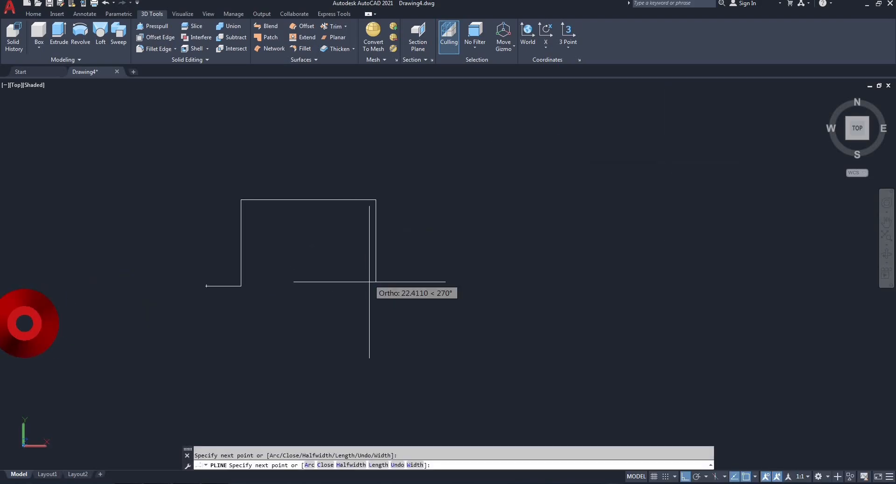
left_click(386, 240)
left_click(462, 240)
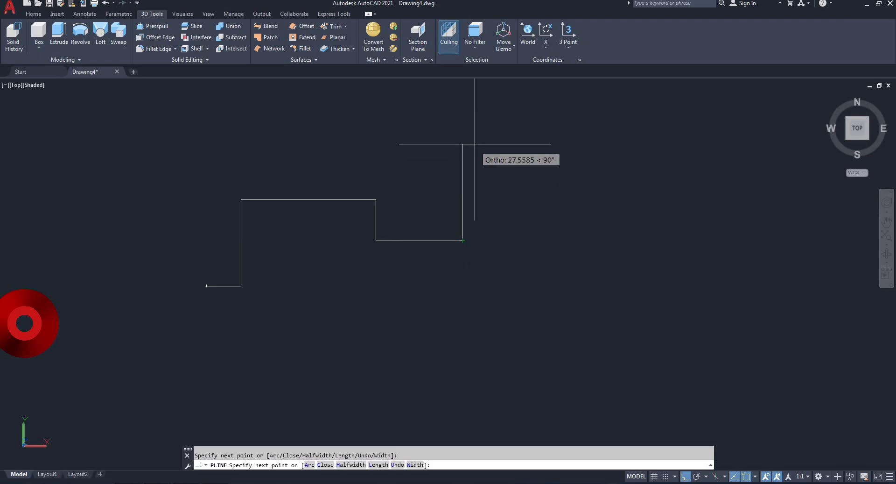
left_click(474, 145)
left_click(590, 158)
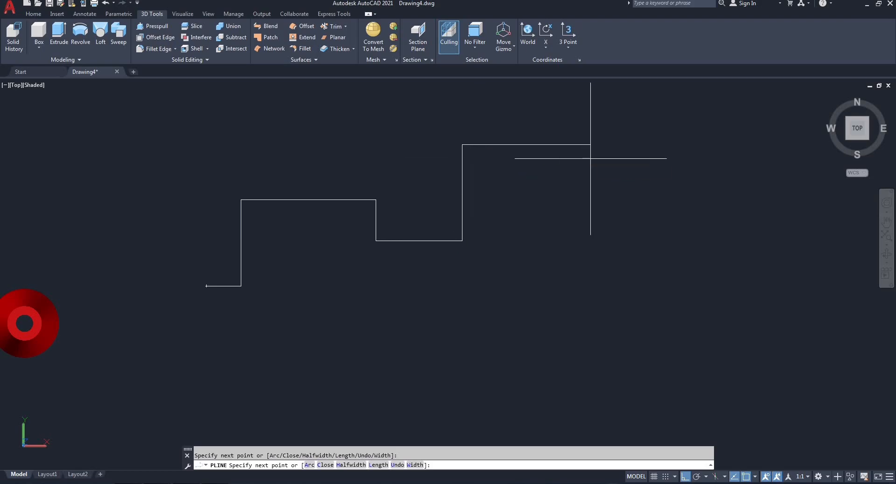
right_click(622, 171)
left_click(638, 176)
middle_click_drag(258, 299, 347, 283)
scroll(347, 283, "down", 1)
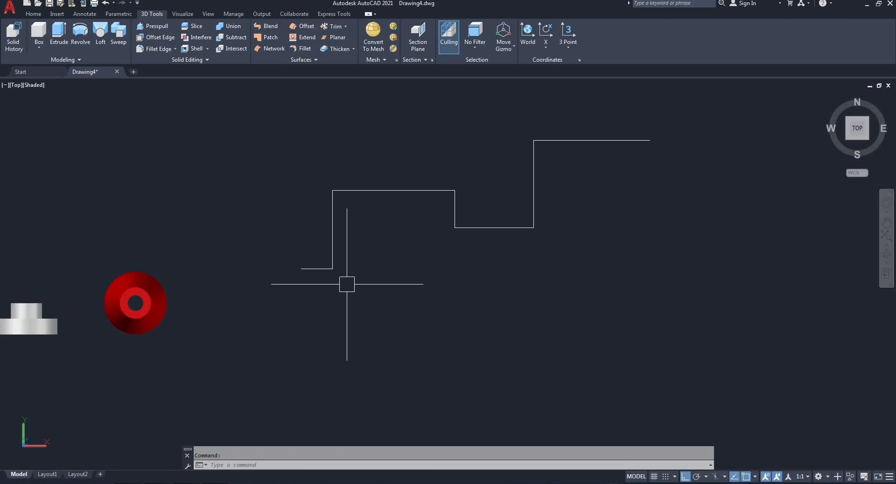
Draw a circle of radius 3 centred on the polyline's start point.
key("Return")
left_click(300, 268)
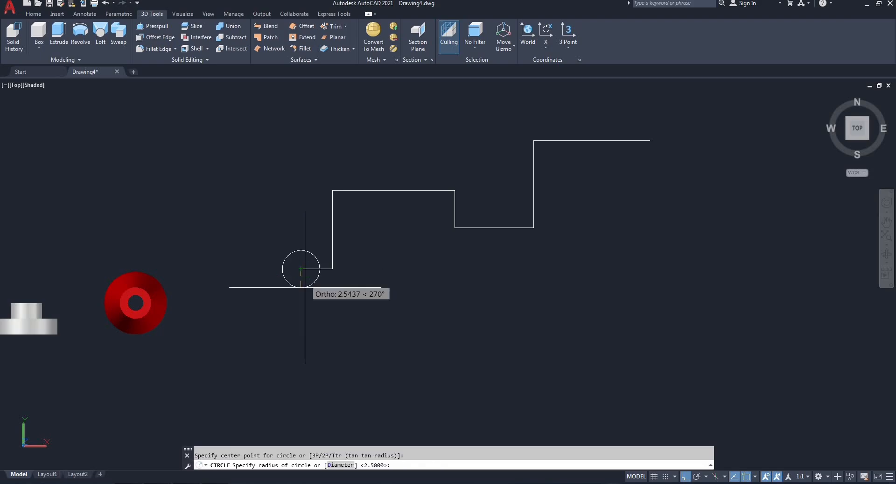
key("Return")
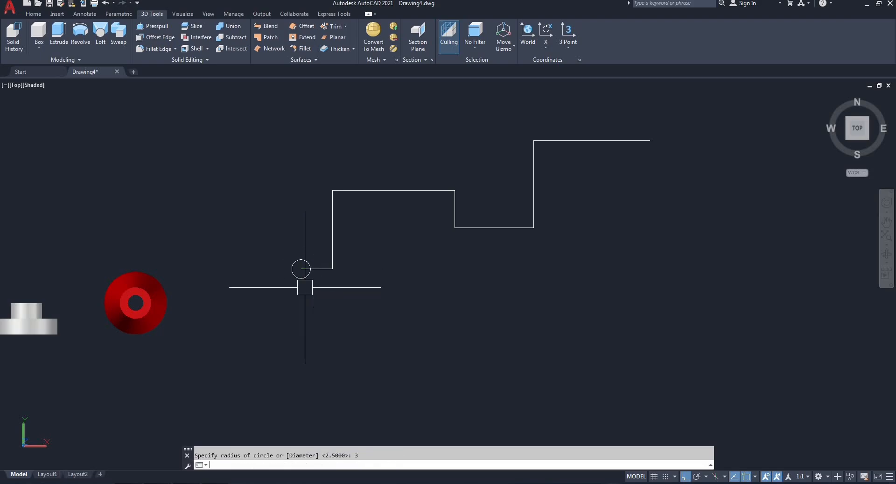
Copy the polyline and its circle straight down below the originals.
left_click(384, 242)
left_click(282, 311)
right_click(298, 180)
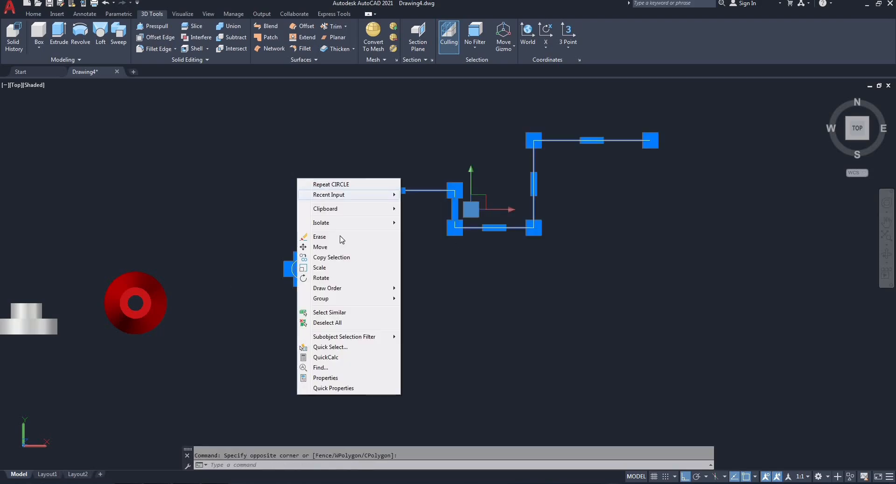
left_click(344, 257)
left_click(618, 236)
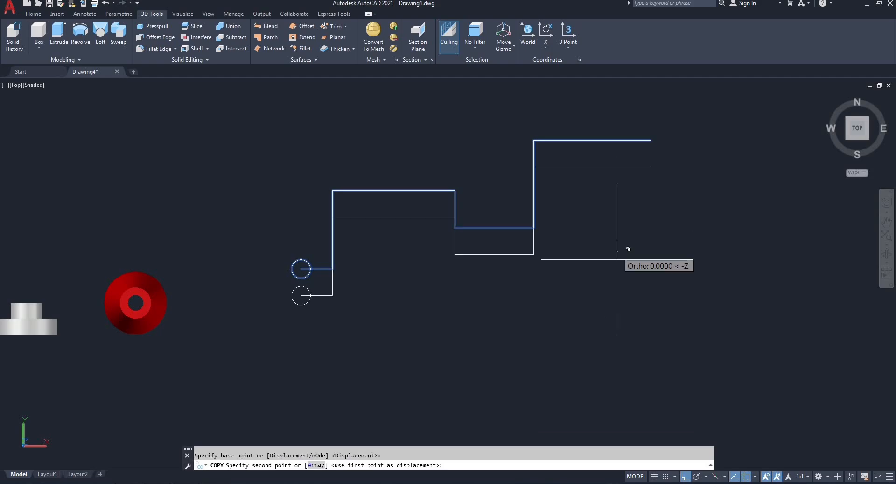
left_click(616, 357)
right_click(631, 345)
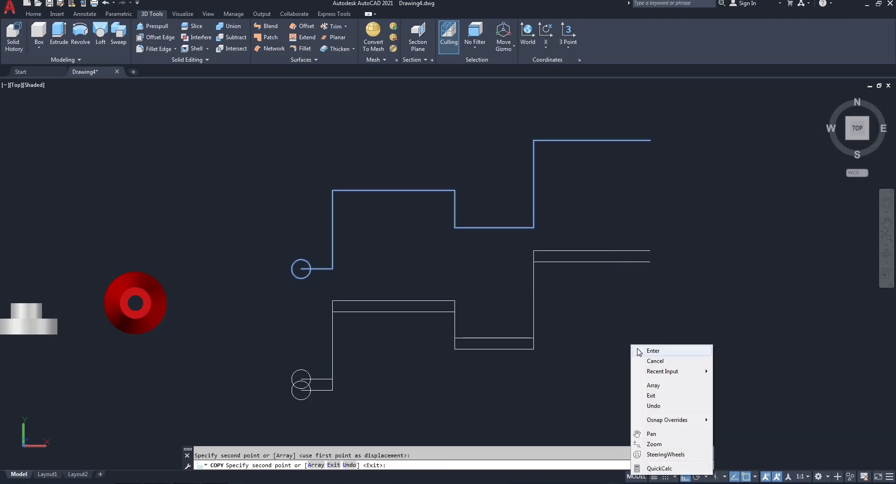
left_click(653, 350)
Replace the circle on the copied polyline with a concentric circle of radius 1.5.
scroll(286, 322, "up", 3)
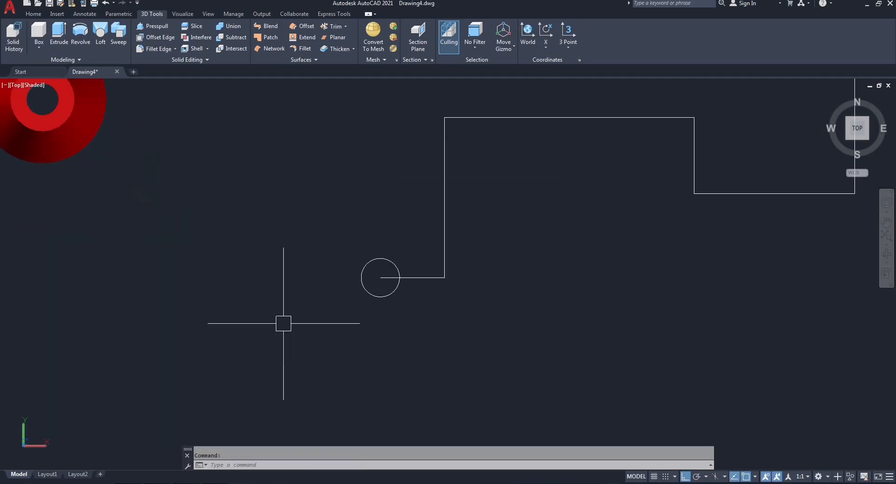
type("c")
key("Return")
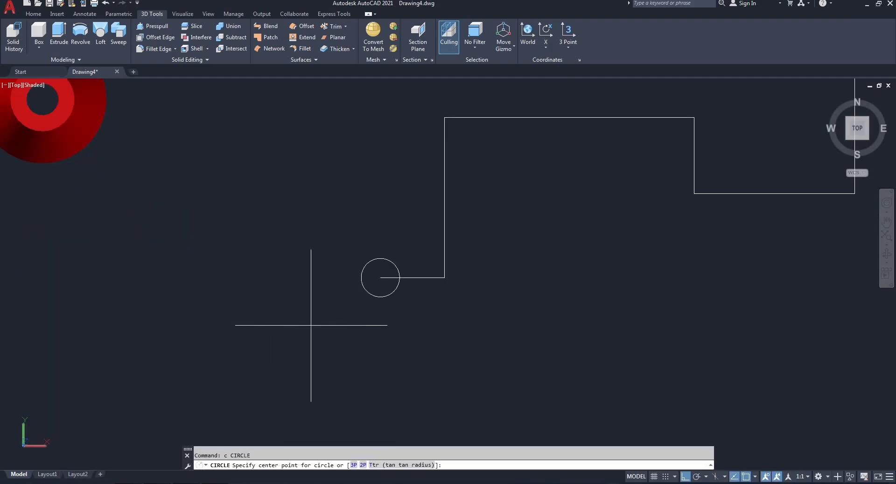
left_click(381, 277)
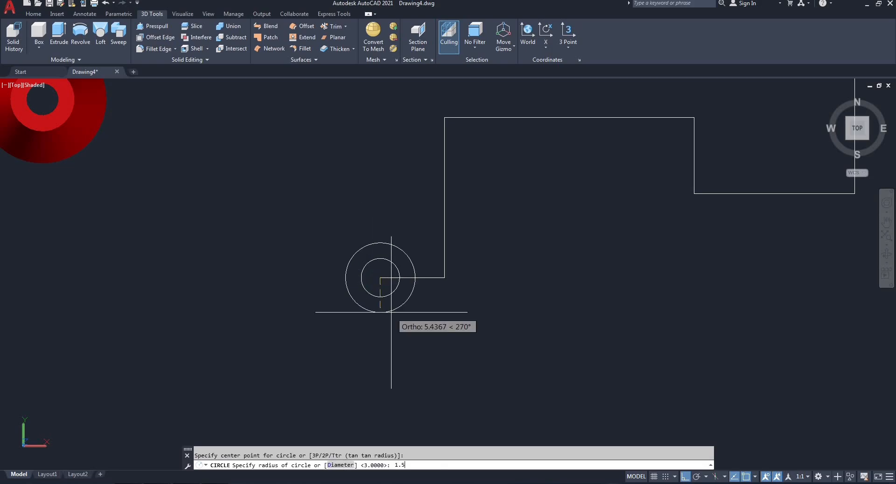
type("1.5")
key("Return")
left_click(390, 296)
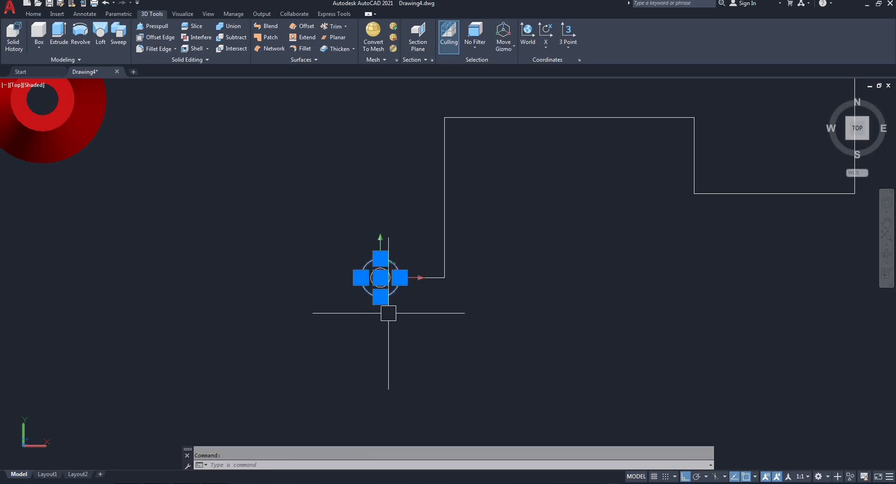
key("Delete")
type("swe")
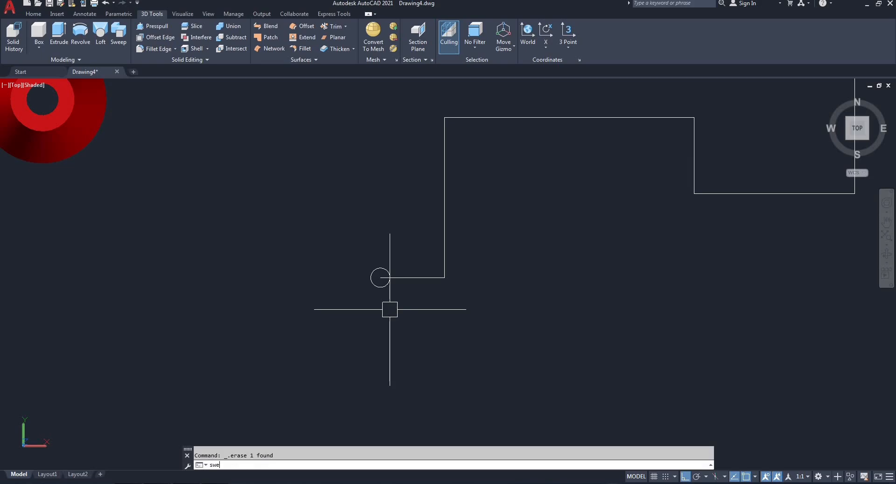
type("ep")
key("Return")
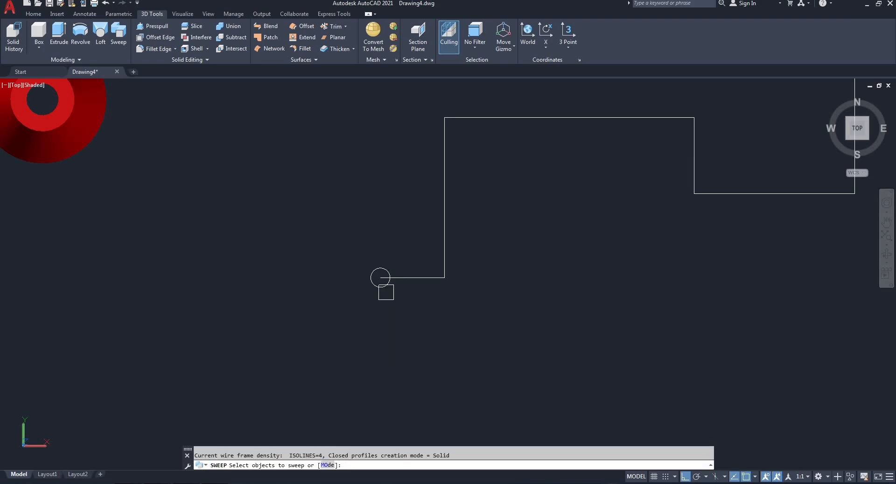
left_click(413, 278)
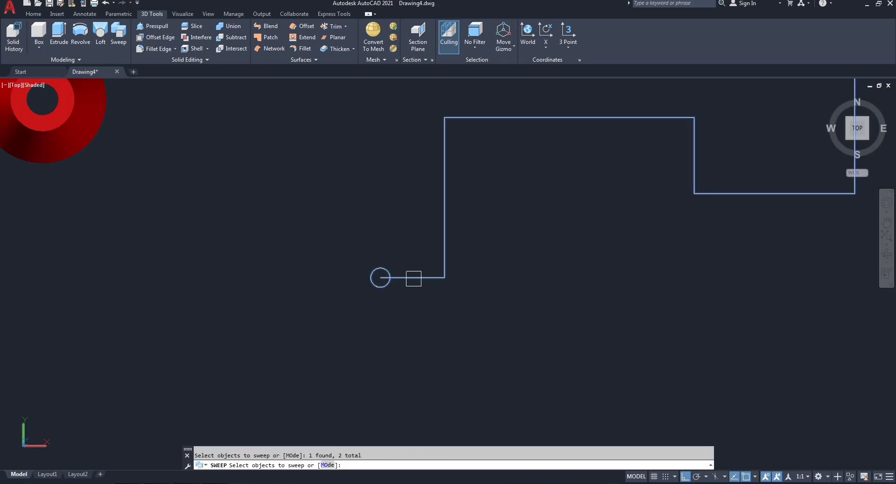
right_click(395, 296)
left_click(411, 304)
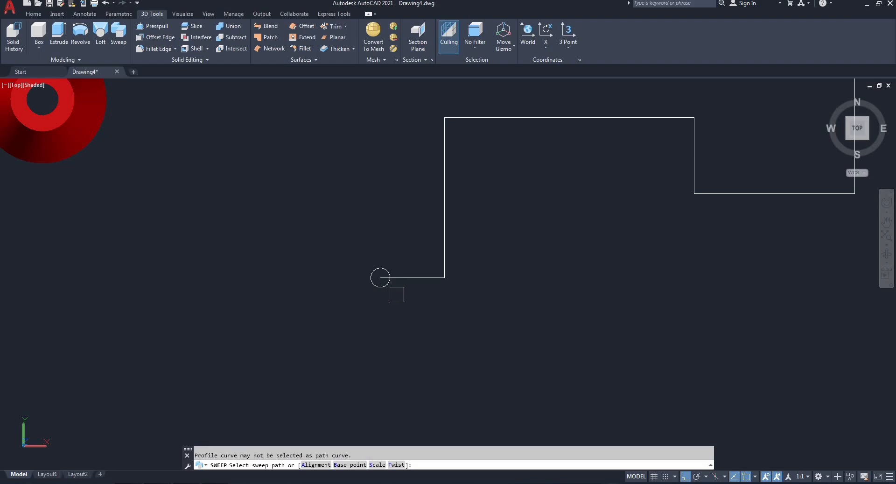
right_click(404, 298)
left_click(408, 314)
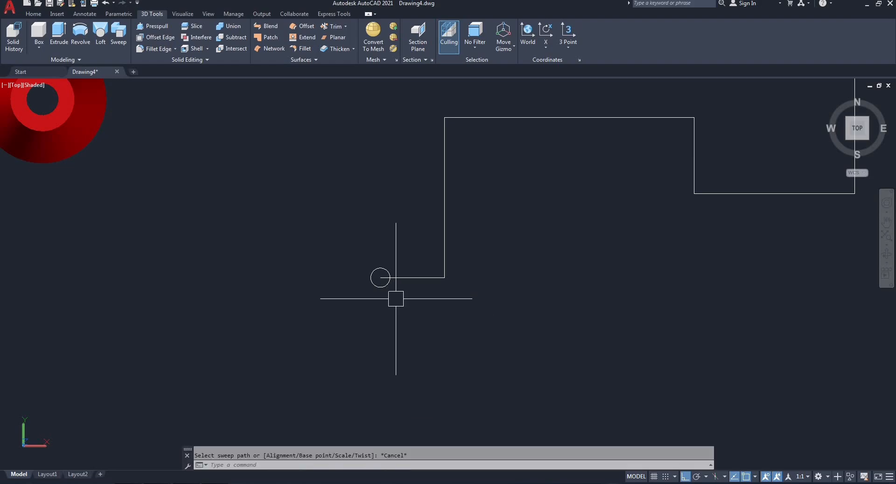
Sweep the 1.5-radius circle along the lower polyline into a solid.
key("Return")
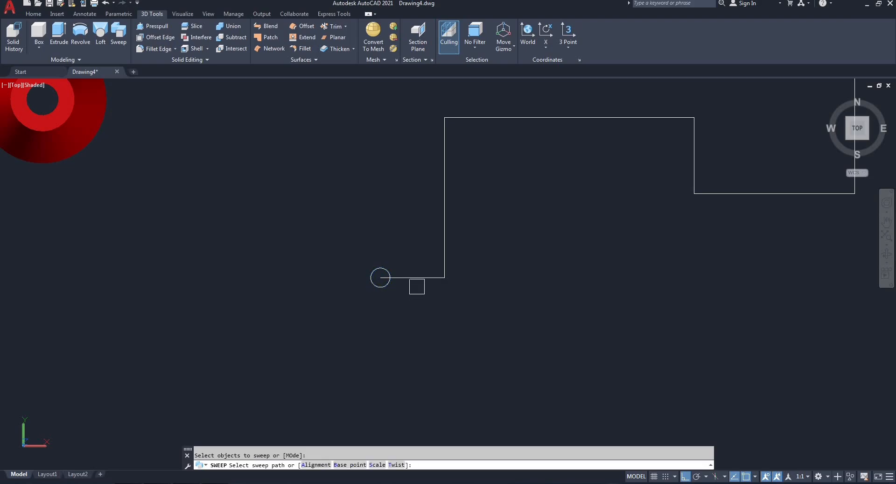
left_click(415, 279)
scroll(377, 312, "down", 2)
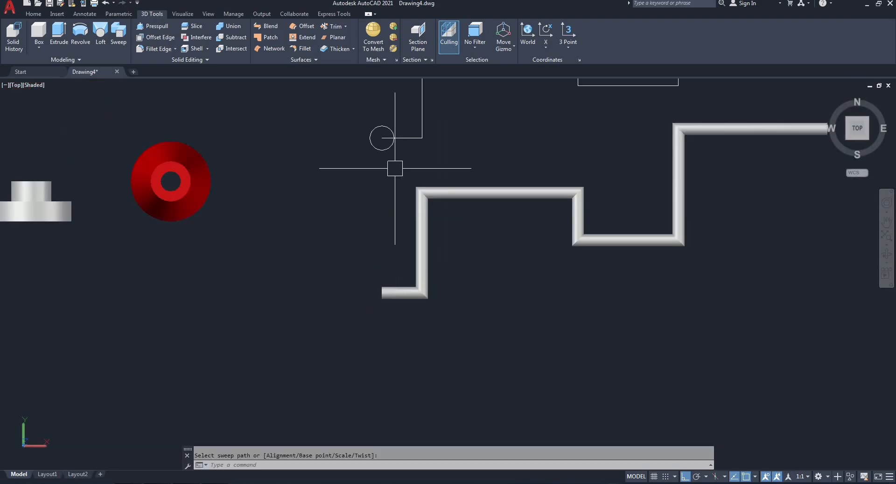
Sweep the circle of radius 3 along the upper polyline into a solid pipe.
scroll(388, 140, "up", 5)
left_click(118, 33)
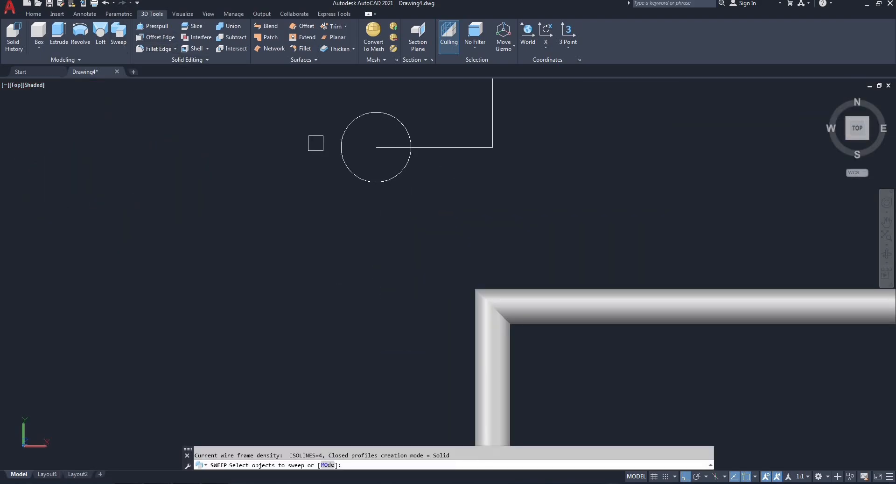
left_click(366, 182)
right_click(426, 183)
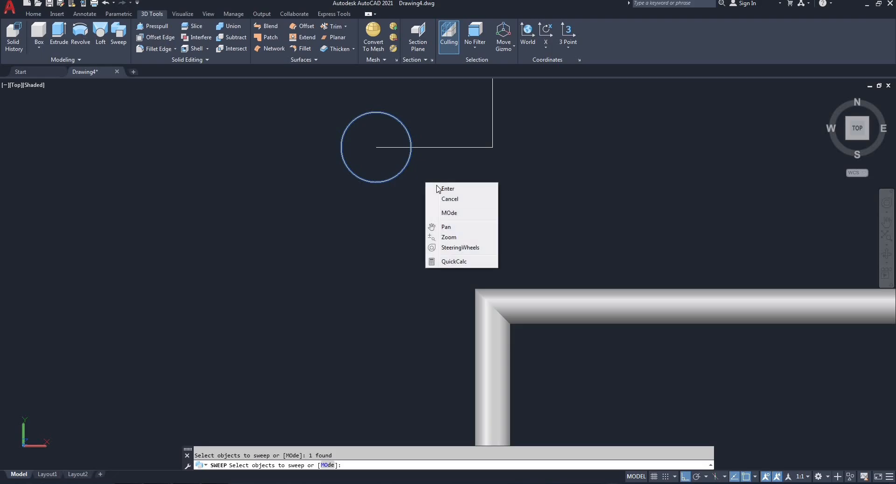
left_click(447, 188)
left_click(434, 147)
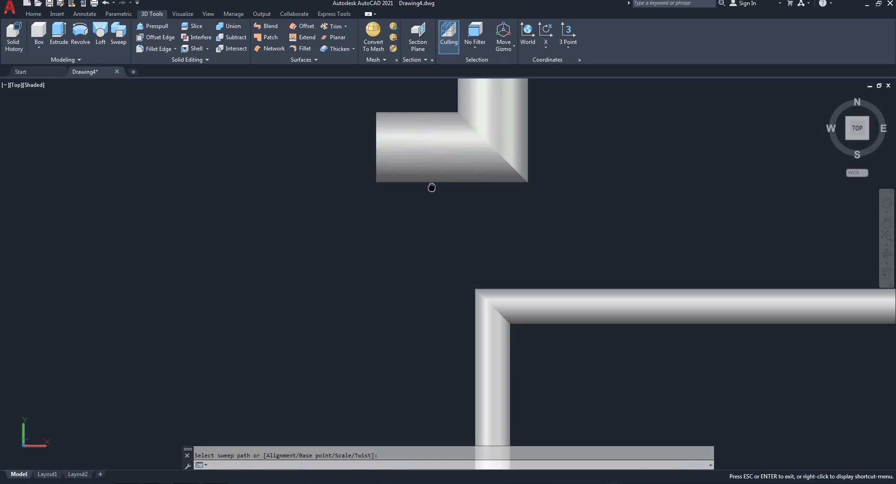
Set the color of the thicker swept pipe to Red.
middle_click_drag(483, 132, 290, 252)
scroll(291, 252, "down", 4)
left_click(303, 256)
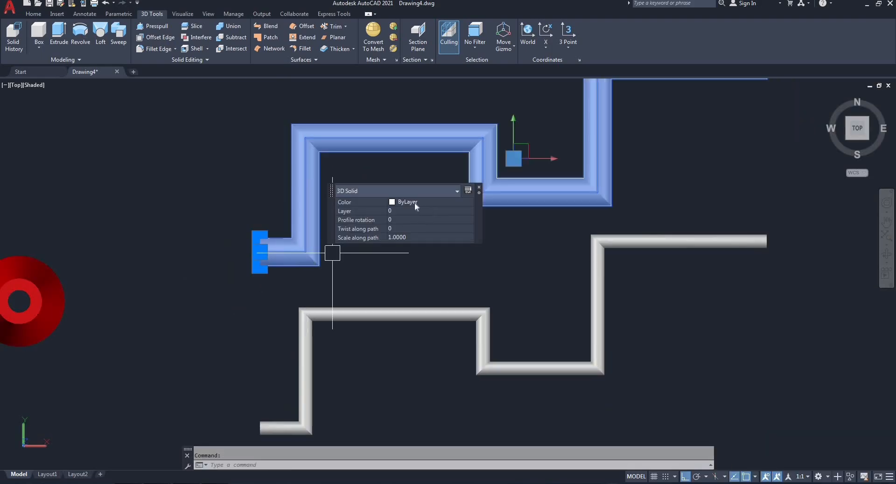
left_click(408, 202)
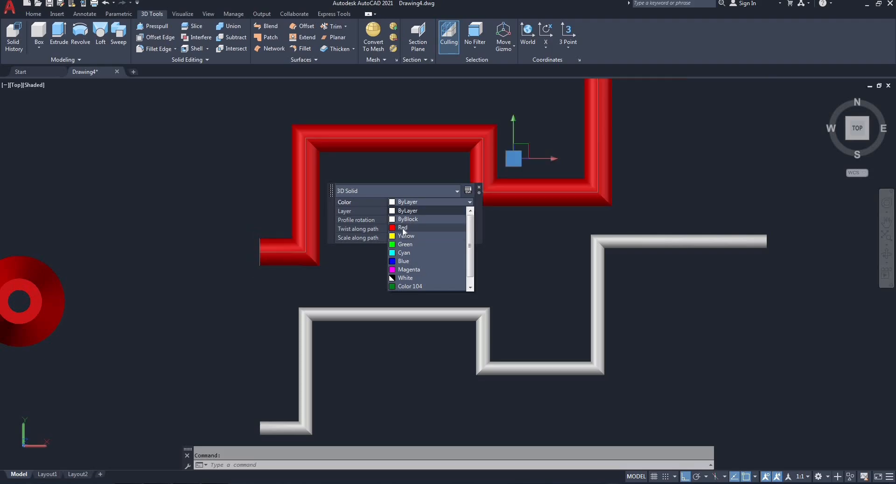
left_click(406, 227)
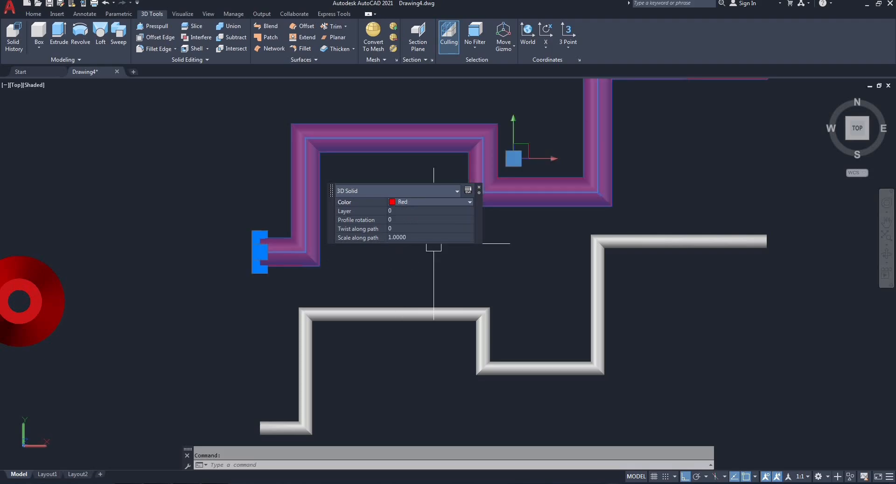
left_click(479, 187)
Move the red pipe from the centre of its start end onto the start-end centre of the thinner pipe.
type("m")
key("Return")
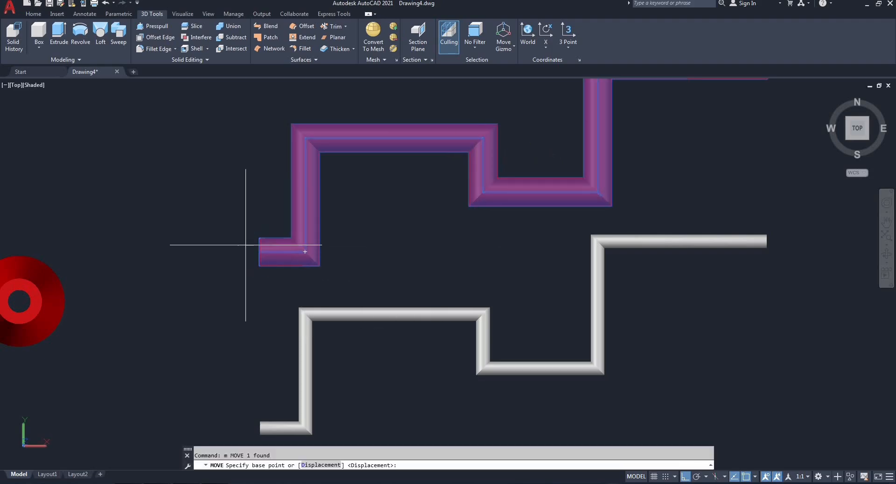
left_click(259, 251)
middle_click_drag(267, 417, 280, 328)
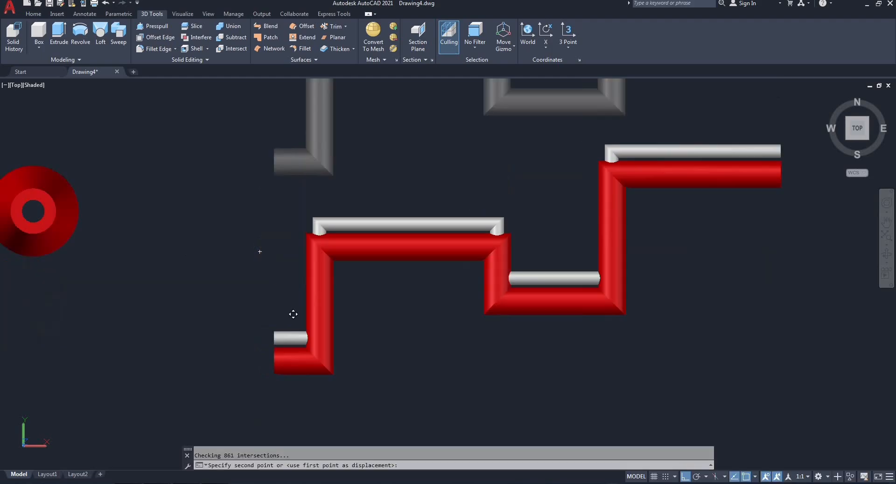
left_click(274, 337)
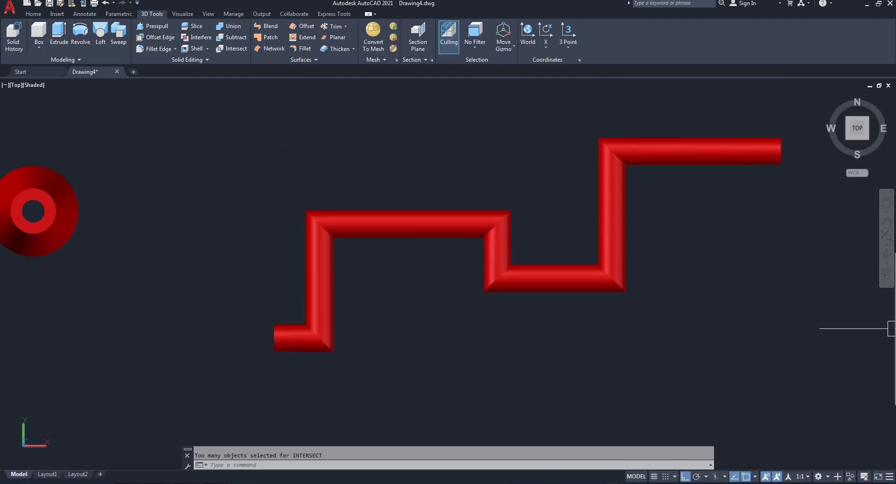
Subtract the thin inner pipe from the red pipe to hollow it out.
left_click_drag(688, 272, 376, 296)
scroll(376, 297, "up", 8)
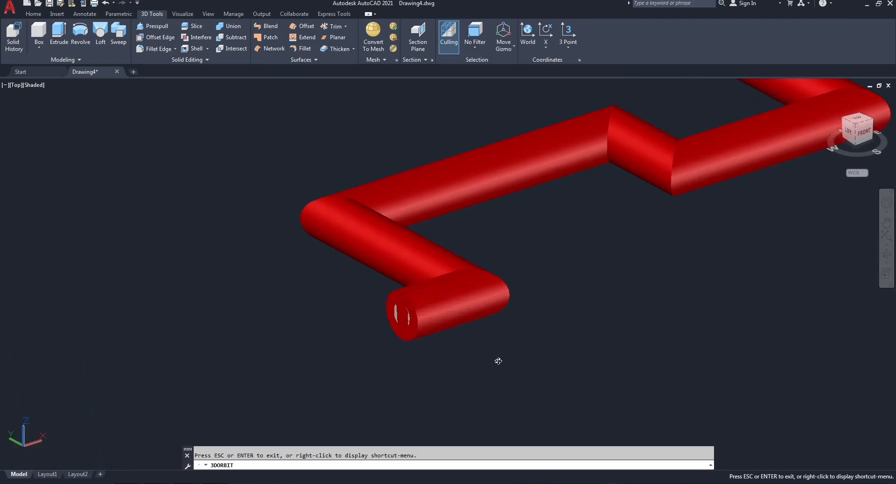
right_click(503, 342)
left_click(521, 160)
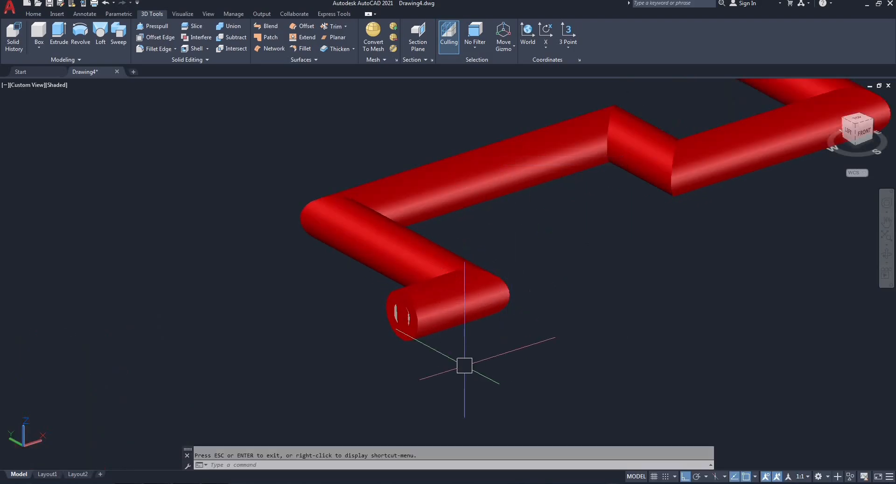
key("Return")
scroll(402, 299, "up", 5)
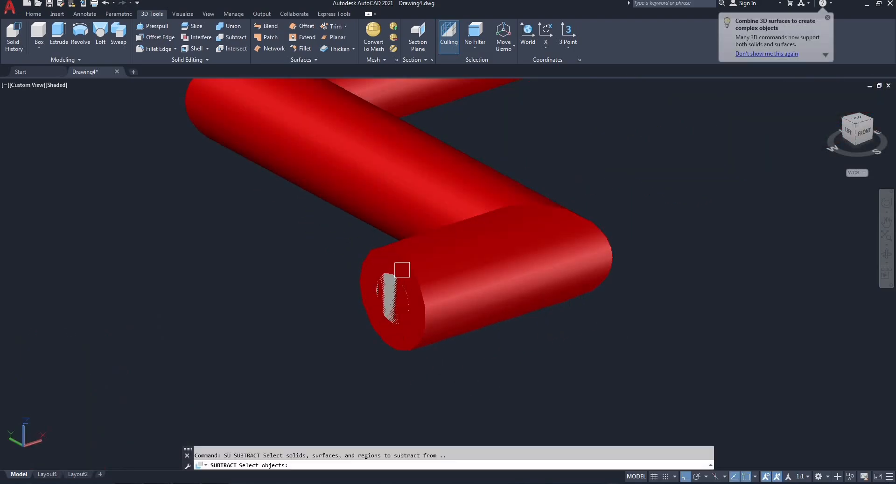
left_click(400, 262)
key("Return")
left_click(391, 284)
key("Return")
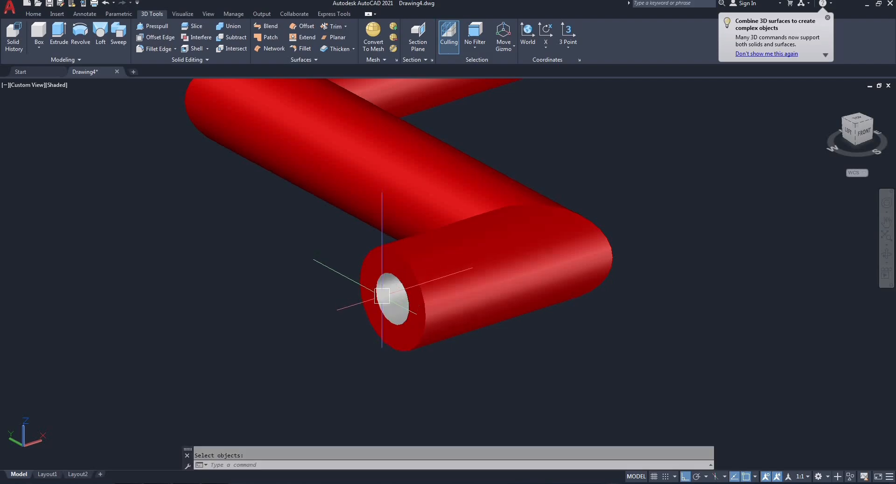
In the top view, draw a closed four-sided polyline in the empty area up and to the right of the red pipe.
scroll(379, 317, "down", 8)
left_click(886, 254)
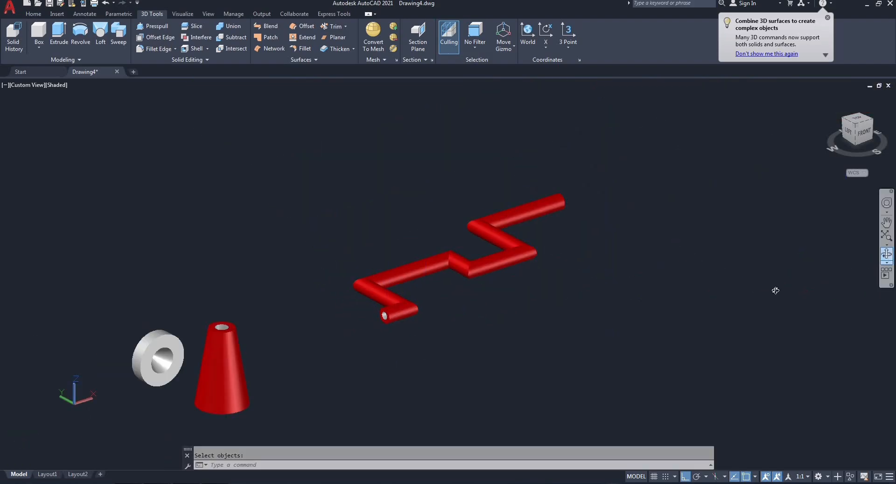
left_click_drag(520, 294, 364, 246)
right_click(364, 242)
left_click(376, 248)
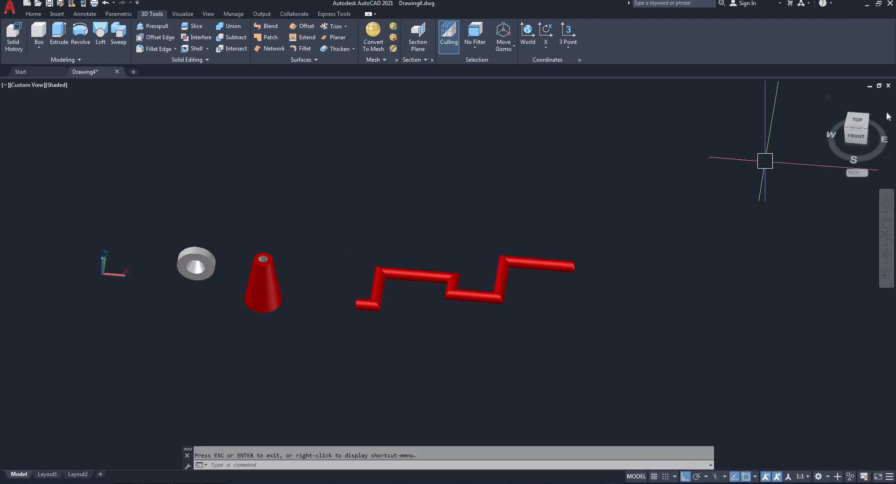
left_click(857, 123)
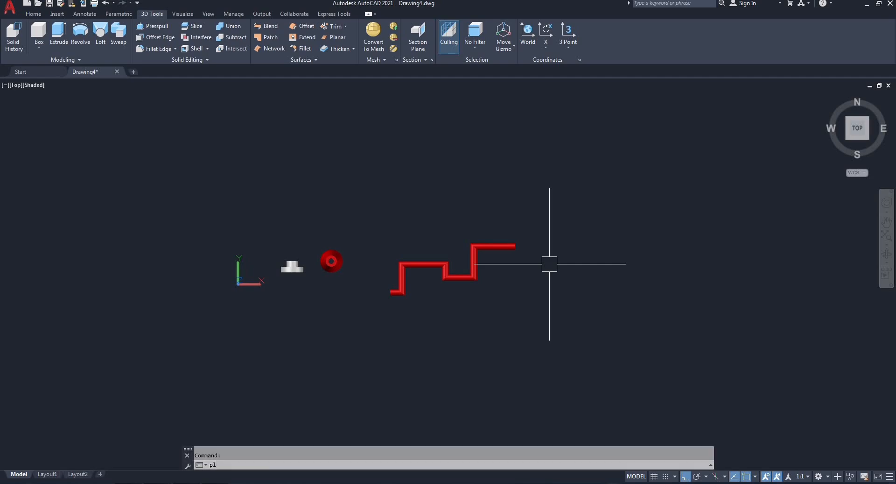
type("PL")
left_click(219, 366)
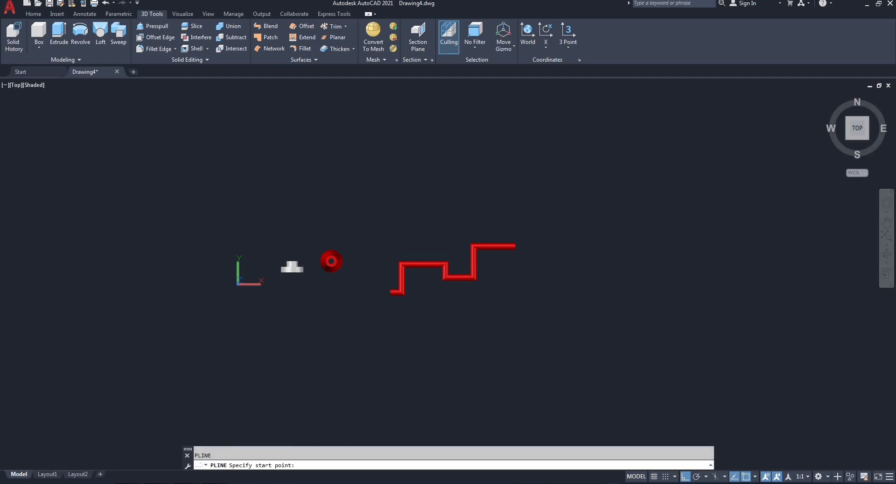
middle_click_drag(609, 183, 400, 210)
left_click(421, 151)
left_click(516, 179)
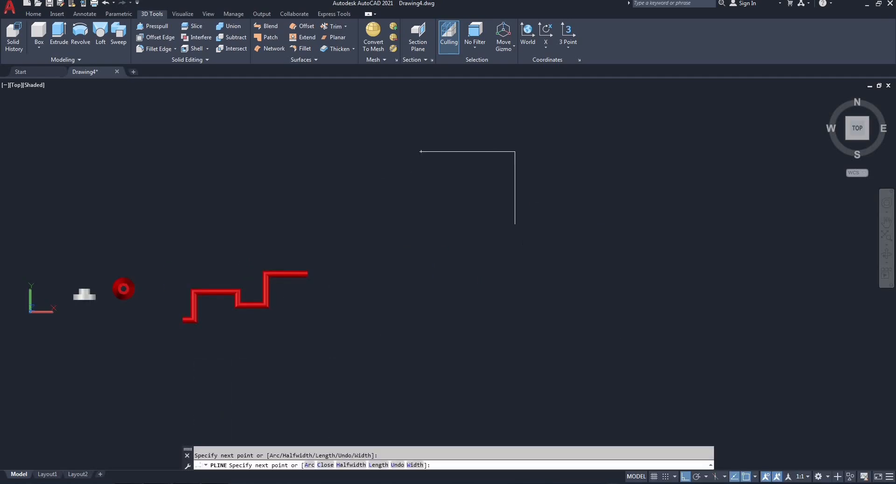
left_click(426, 224)
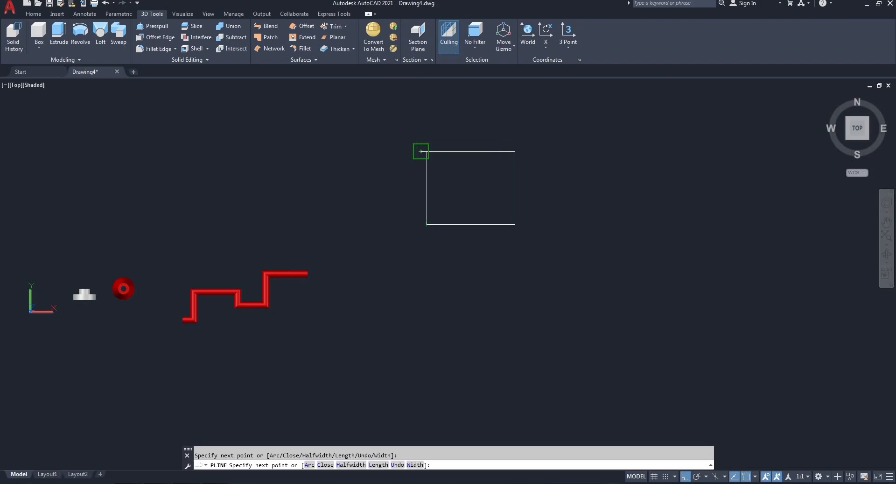
left_click(421, 152)
right_click(468, 136)
left_click(472, 139)
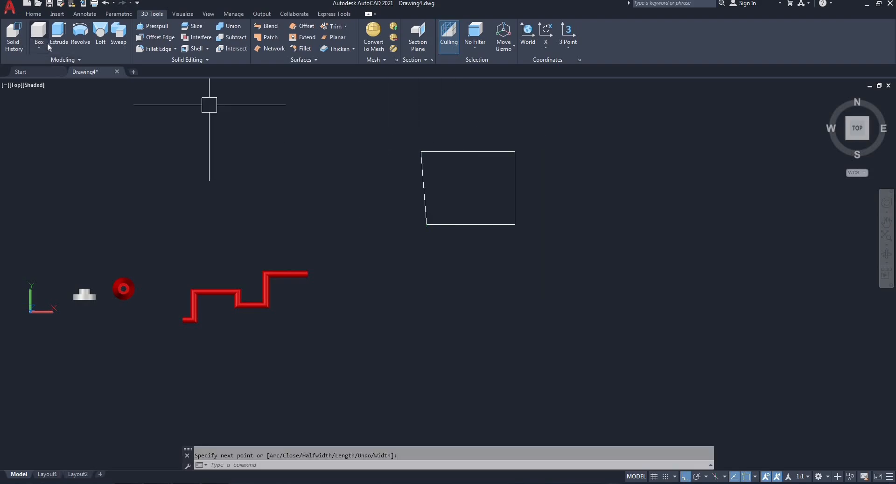
In the SW Isometric view, extrude the four-sided polyline into a solid block about 69 units high.
left_click(38, 35)
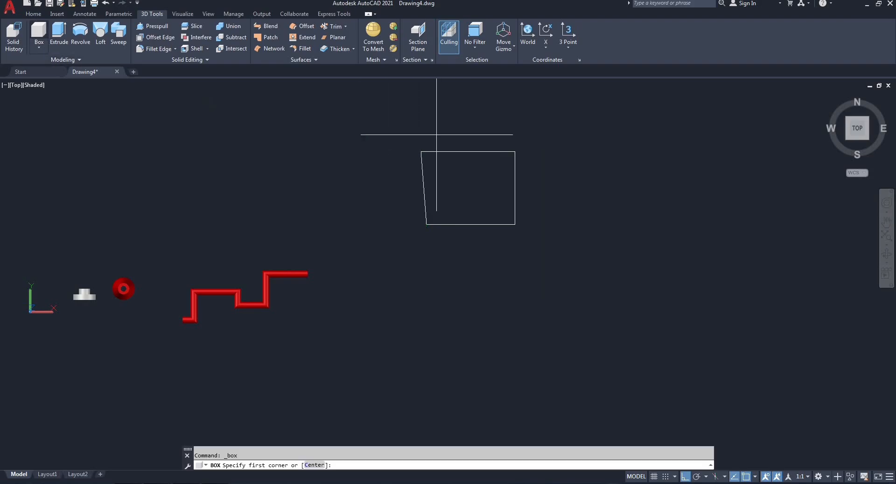
left_click(847, 139)
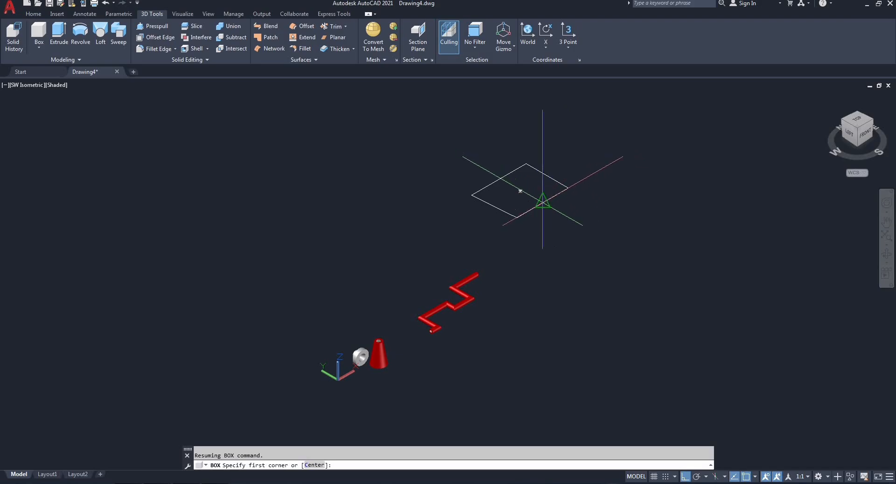
right_click(543, 232)
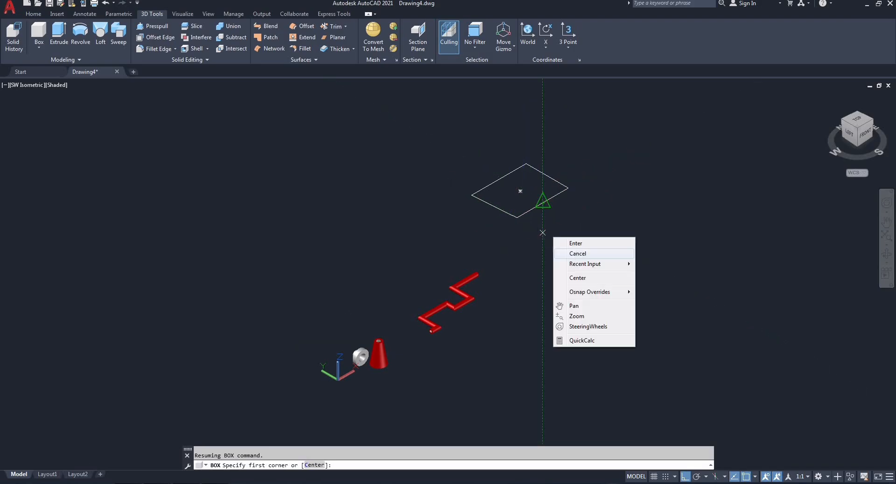
left_click(579, 253)
left_click(59, 36)
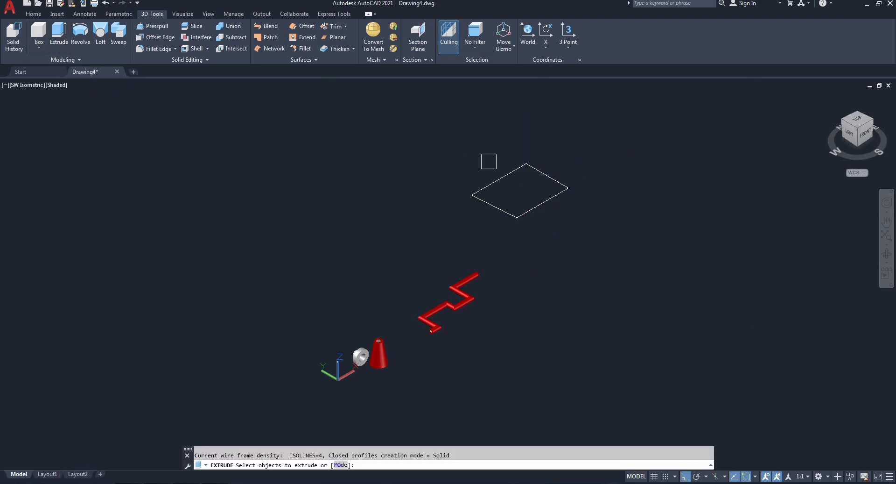
left_click(526, 209)
right_click(583, 206)
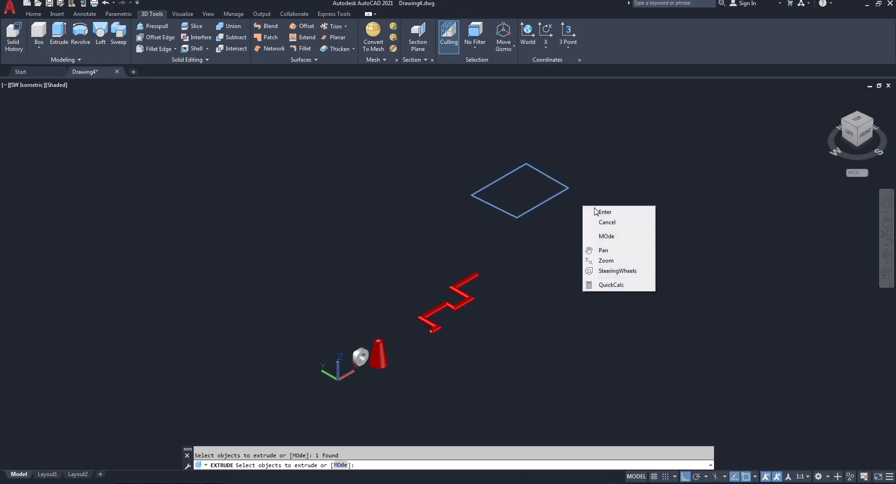
left_click(604, 212)
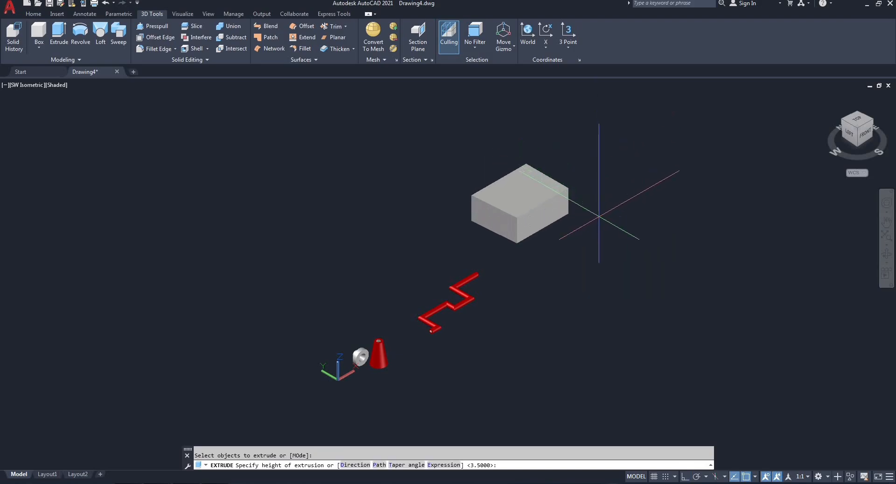
left_click(597, 139)
Draw a closed triangular polyline in the empty area to the right of the extruded block.
scroll(595, 239, "down", 2)
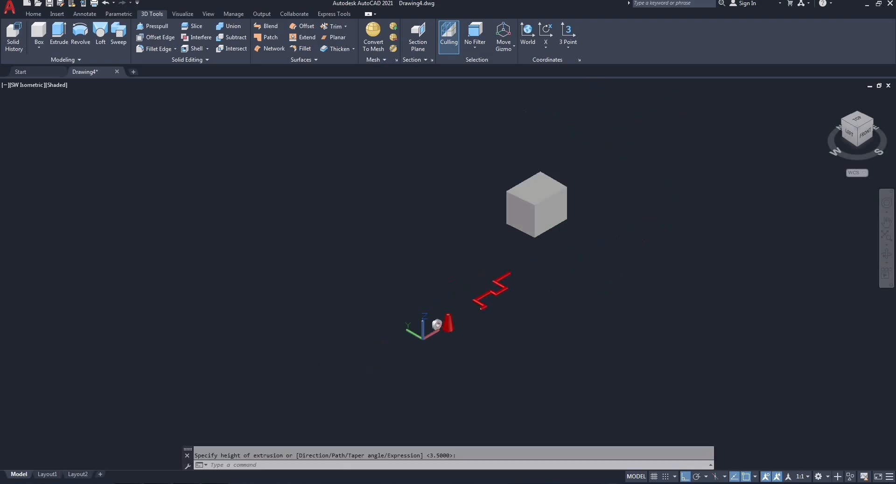
middle_click_drag(627, 261, 517, 272)
type("p")
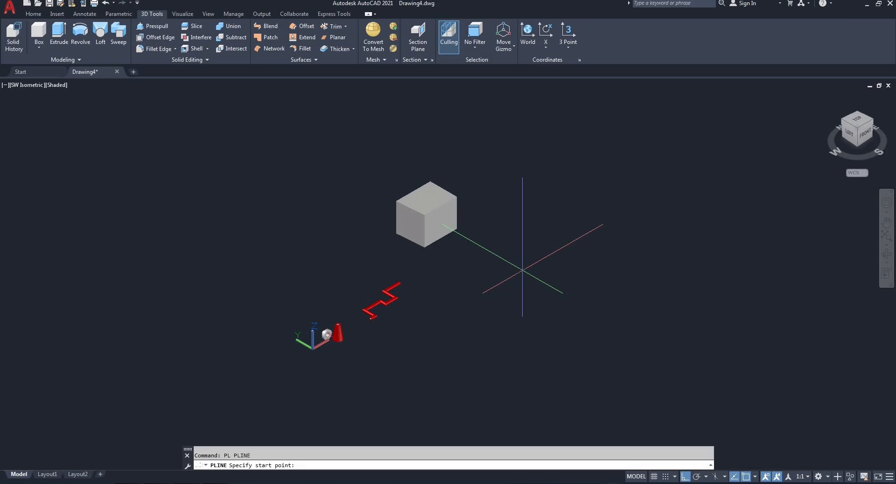
left_click(529, 265)
left_click(596, 227)
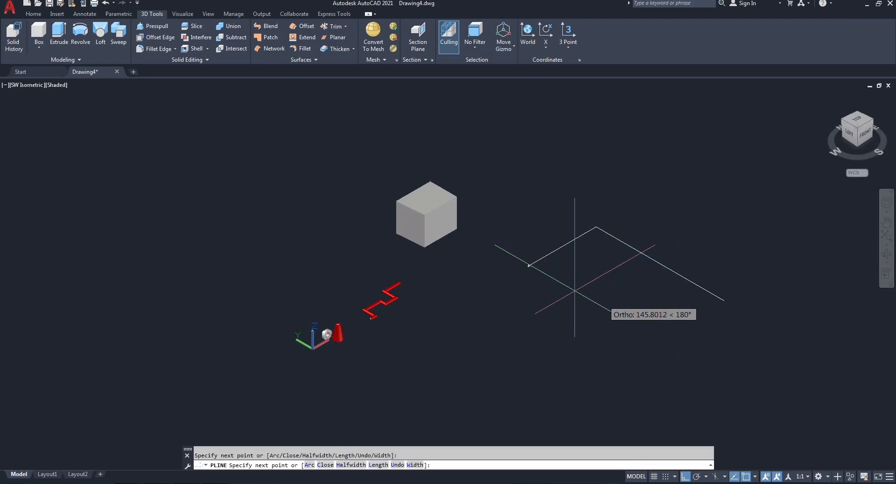
right_click(543, 216)
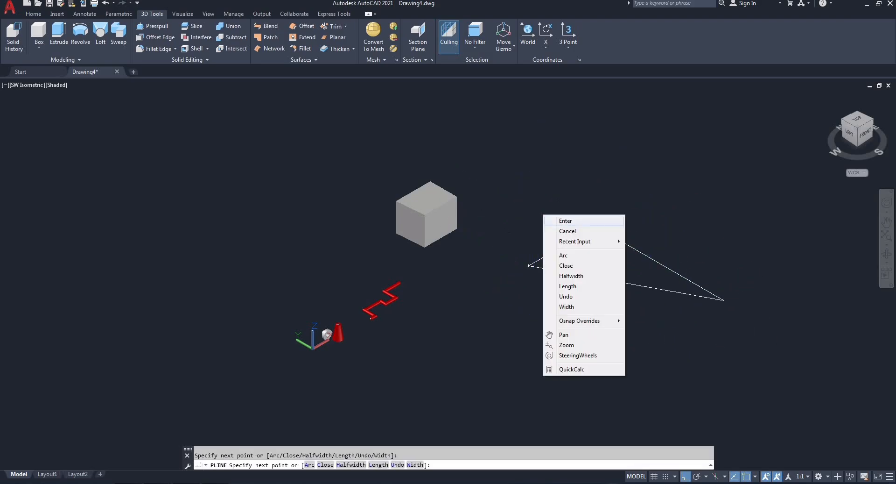
left_click(554, 220)
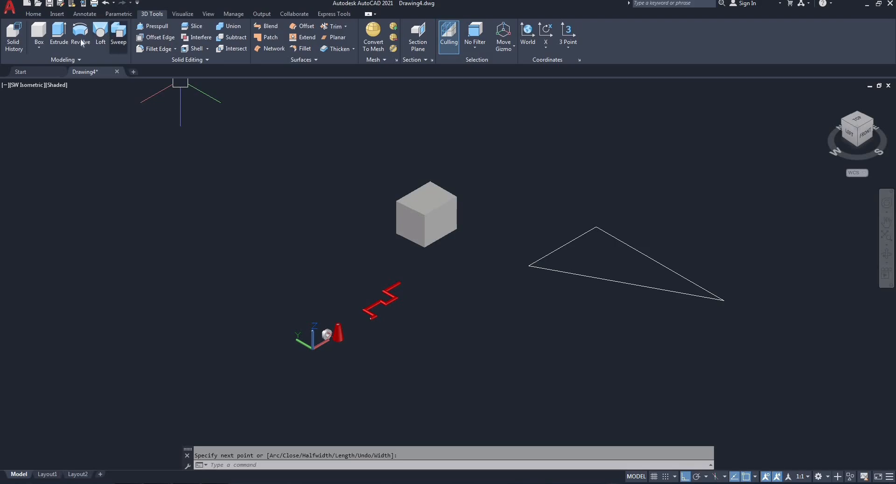
Extrude the triangular polyline with a taper angle of 45 degrees and a height of 10.
left_click(59, 35)
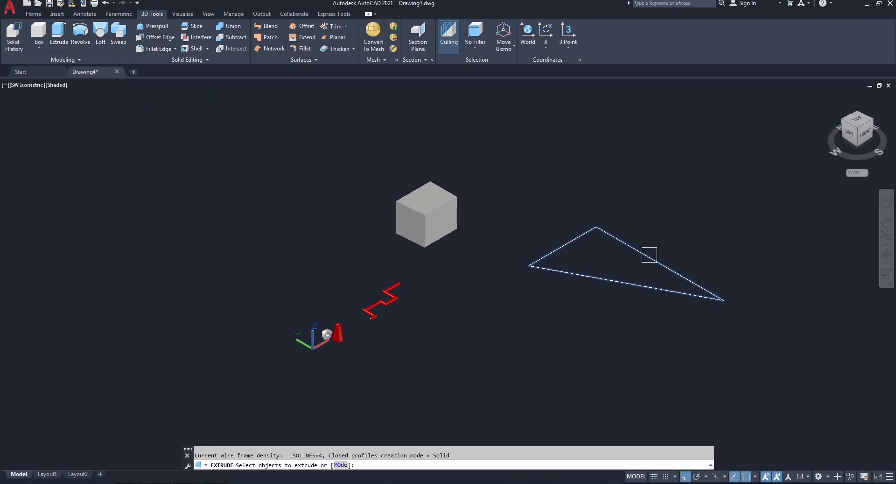
key("Return")
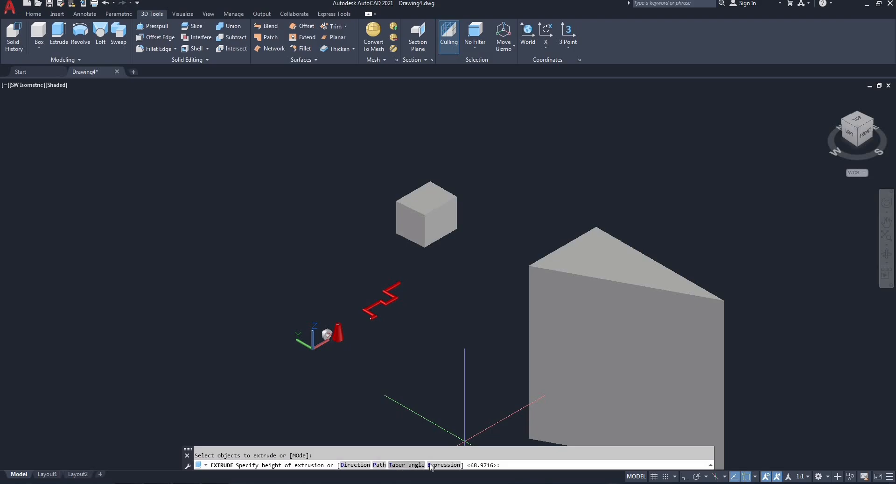
type("T")
key("Return")
type("45")
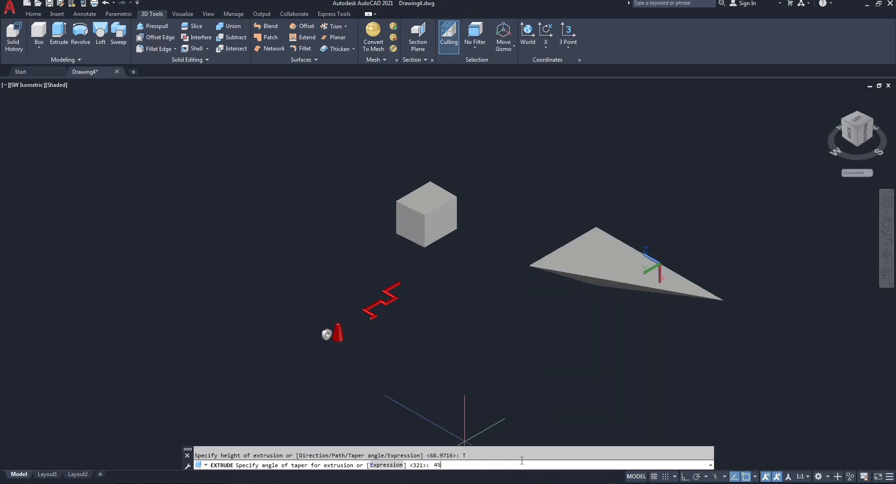
key("Return")
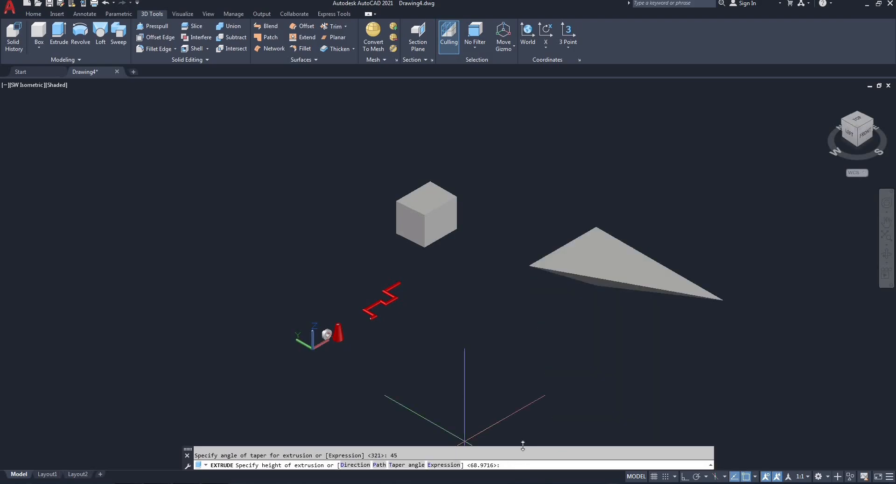
type("10")
key("Return")
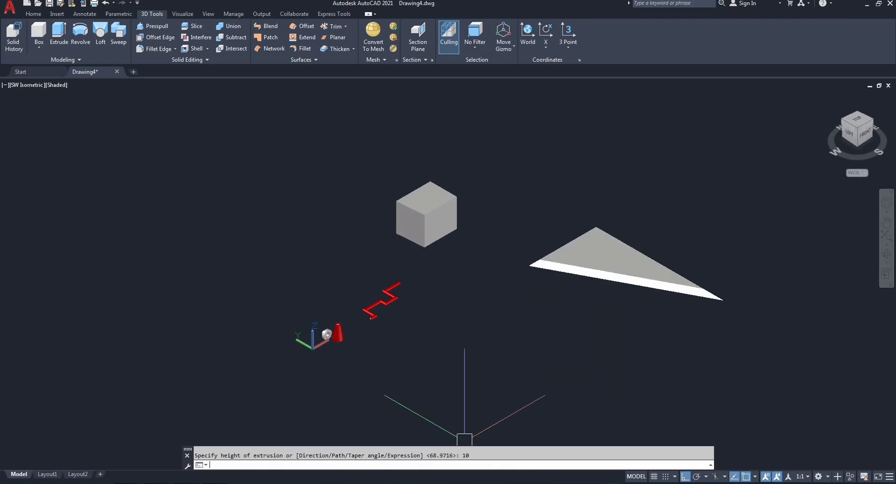
left_click(886, 260)
left_click_drag(616, 256, 484, 324)
middle_click_drag(374, 290, 475, 365)
right_click(485, 285)
left_click(502, 292)
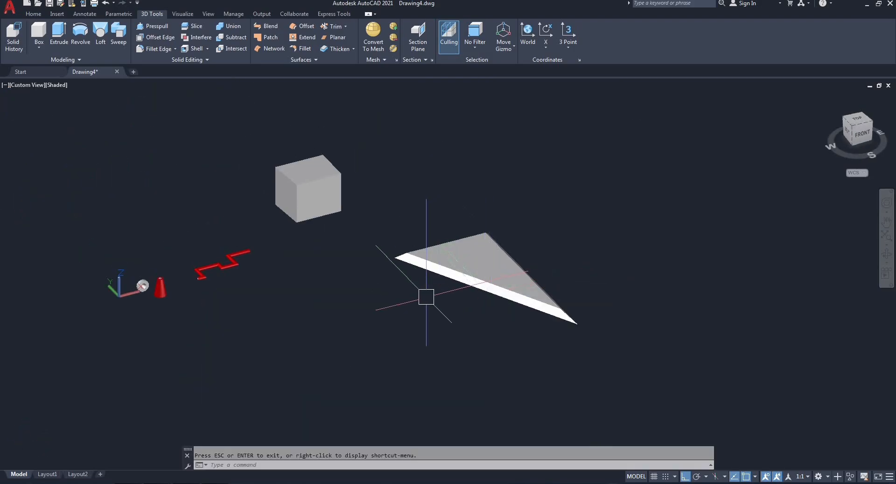